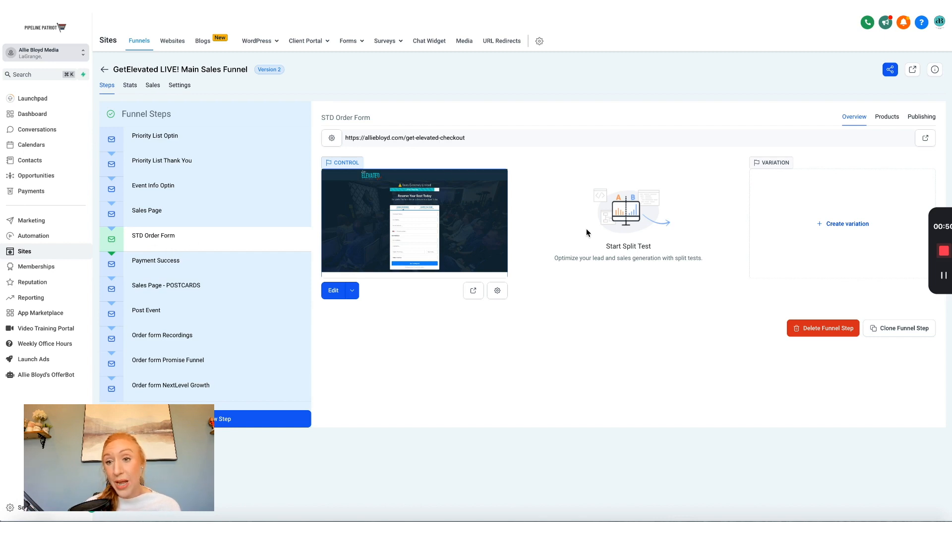
Examine the products attached to the STD Order Form funnel step, including the main ticket and the bump add-on
click(886, 118)
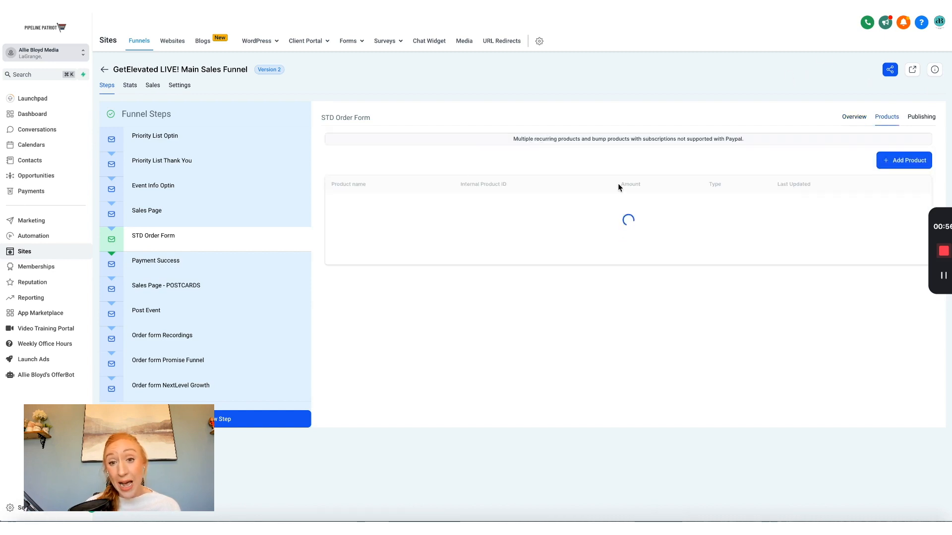
drag(329, 203, 403, 203)
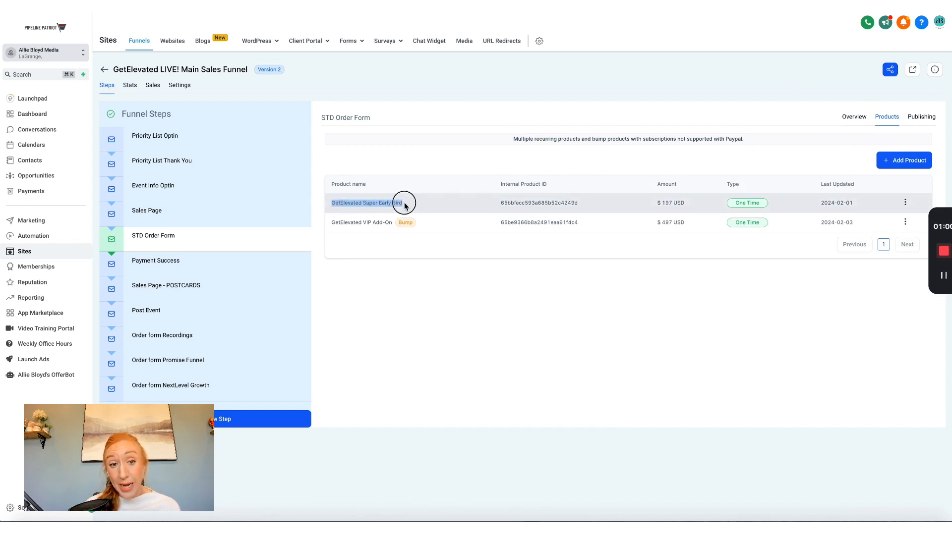
click(418, 168)
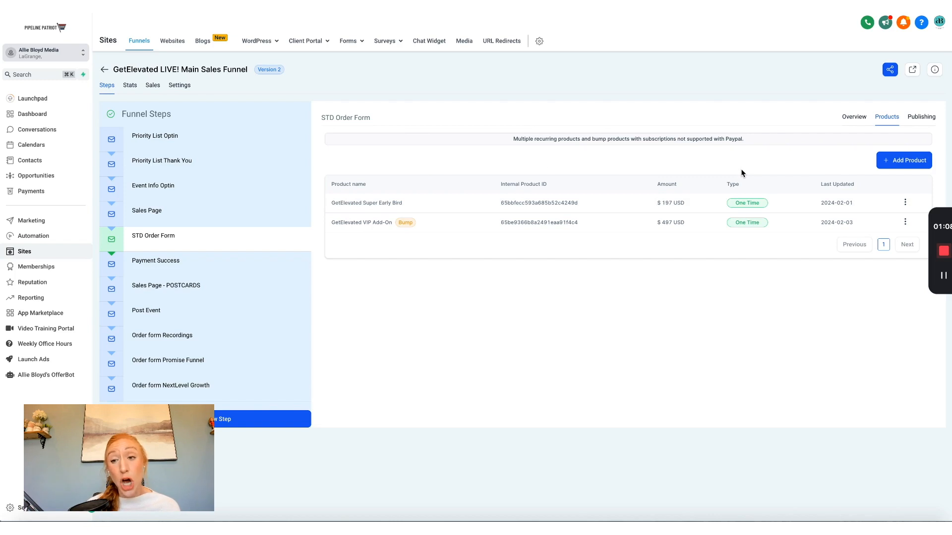
drag(330, 222, 391, 223)
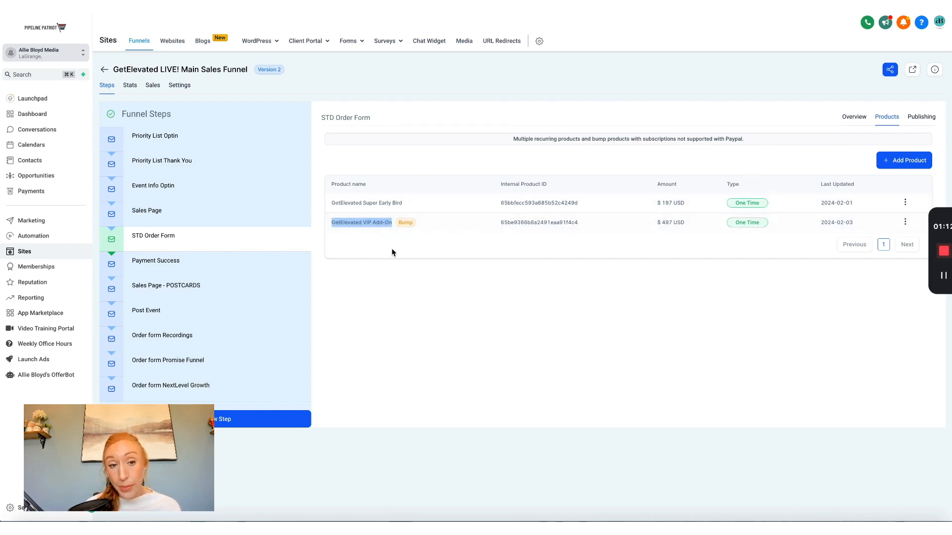
click(379, 246)
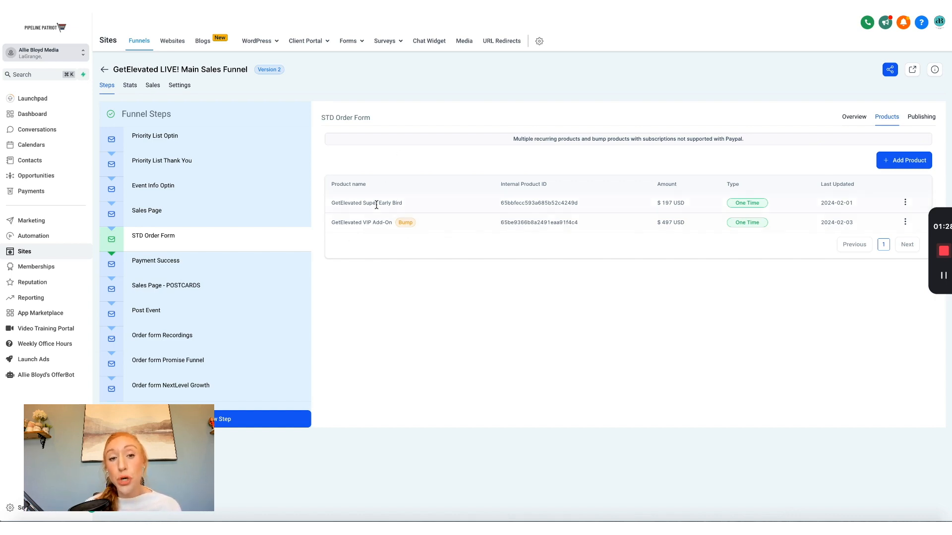
Open Payments in a new browser tab and start creating a new product from its product list
right_click(40, 197)
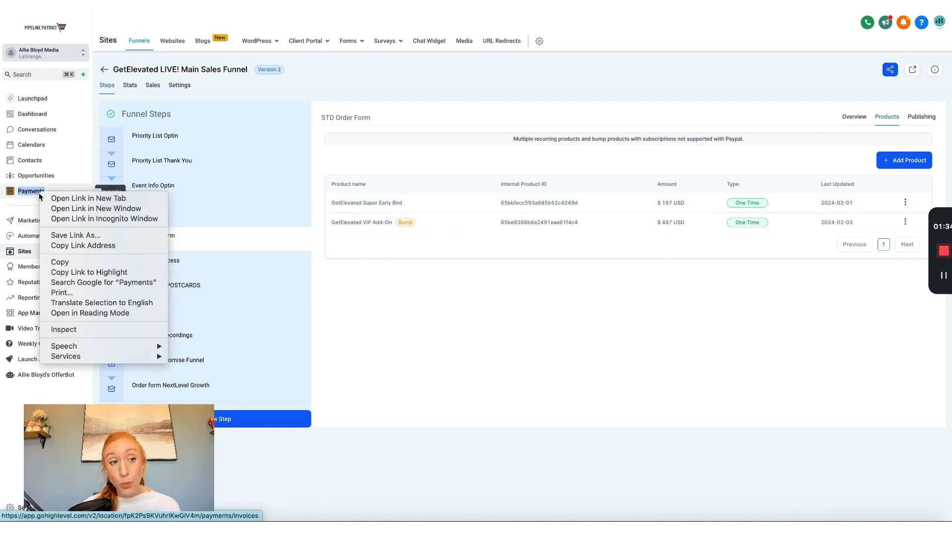
click(60, 198)
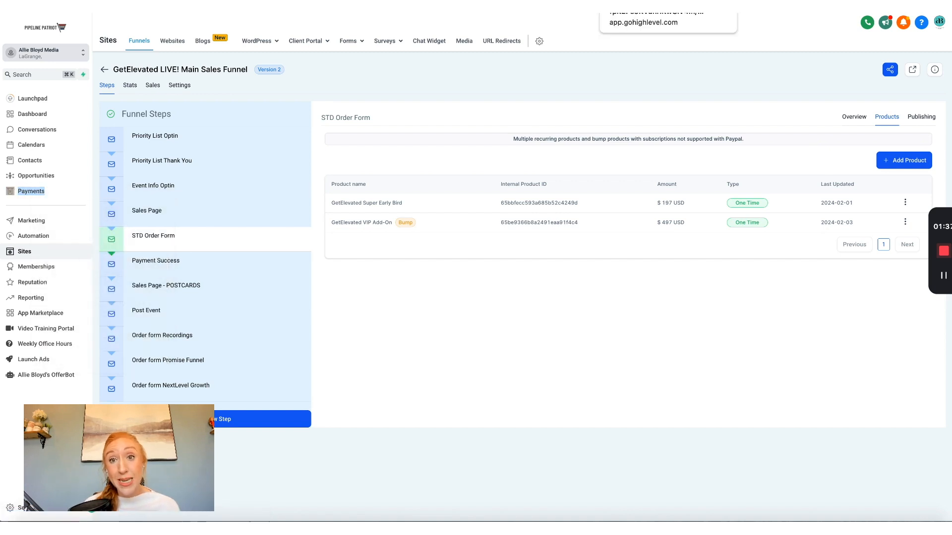
click(631, 3)
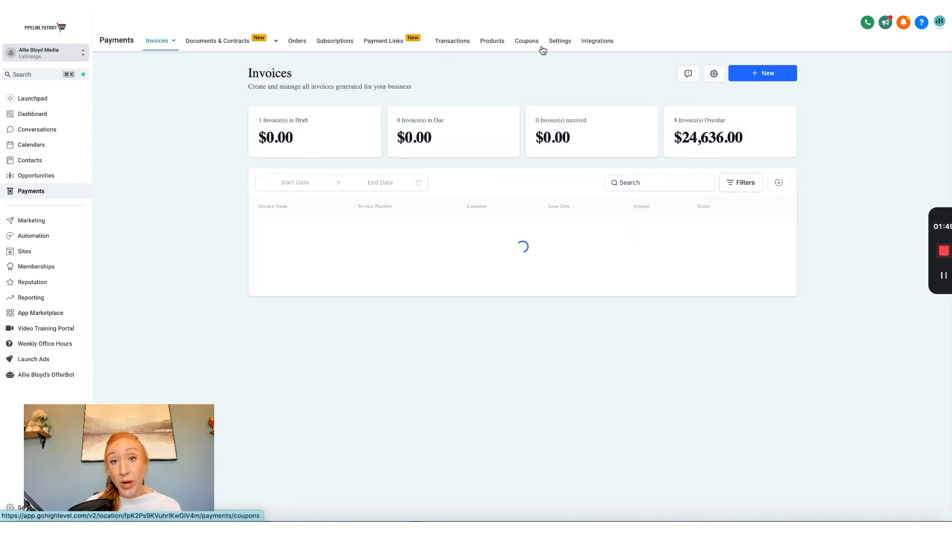
click(492, 42)
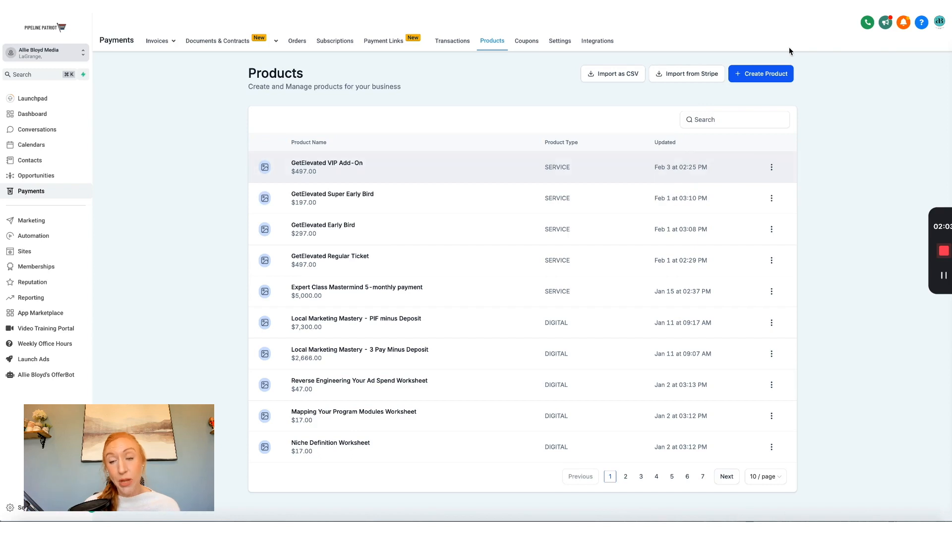
click(779, 74)
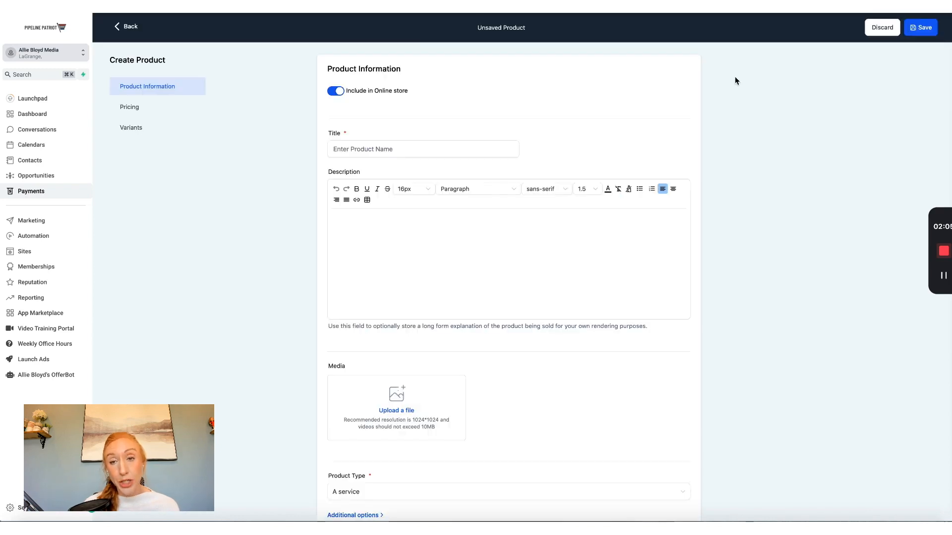
Exclude the new product from the online store
click(373, 149)
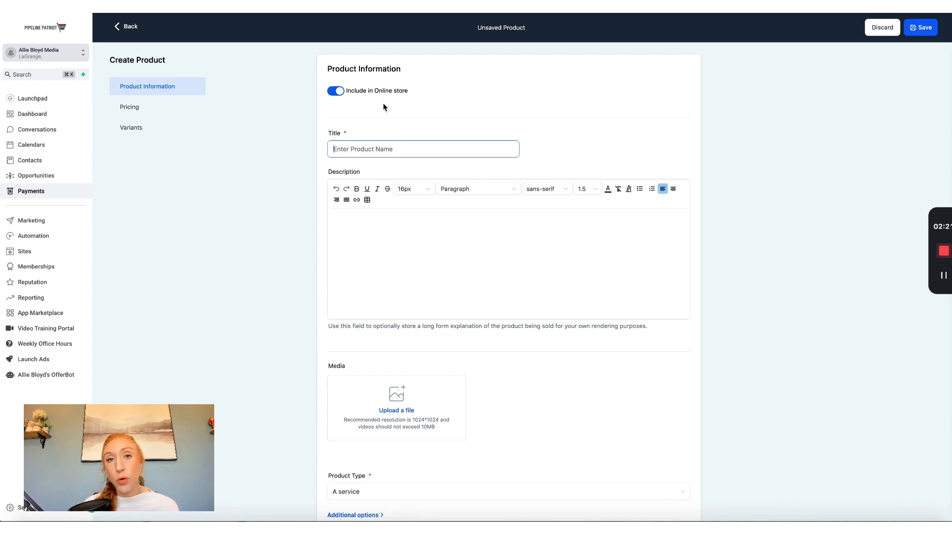
click(336, 91)
click(362, 149)
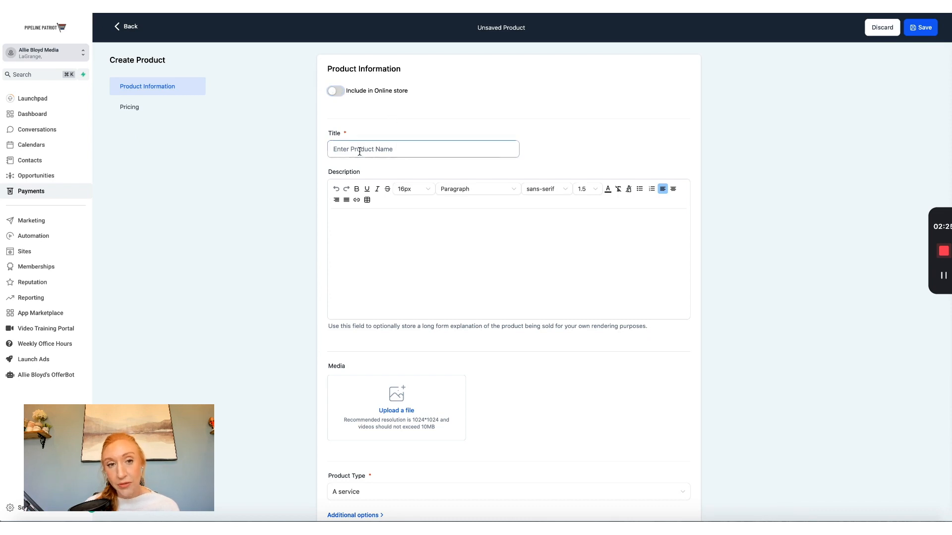
Review the new product's description, media upload and product type options
click(413, 240)
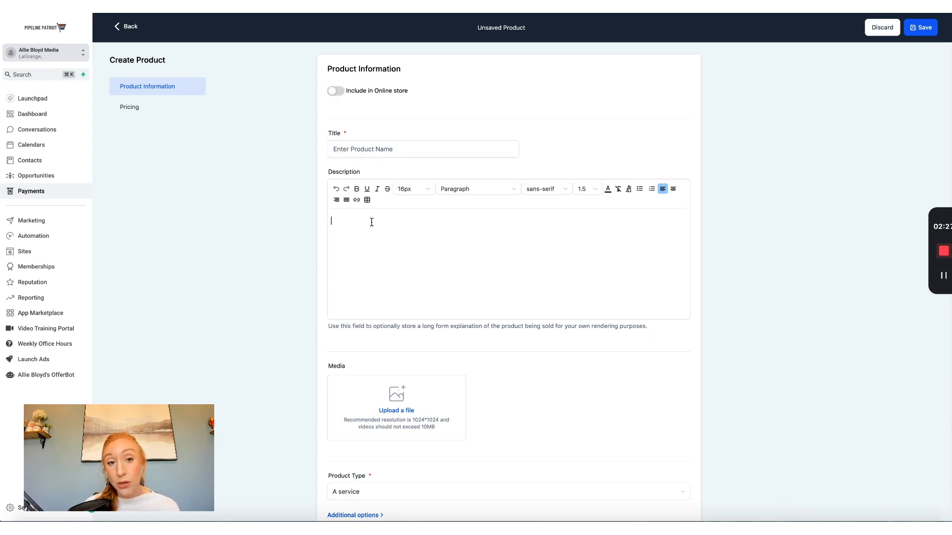
scroll(527, 255, down, 2)
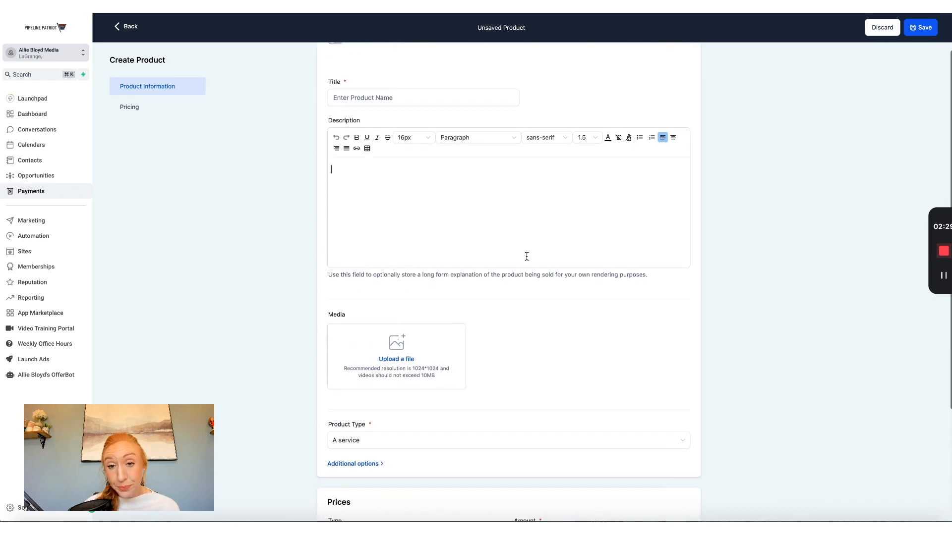
drag(329, 268, 674, 278)
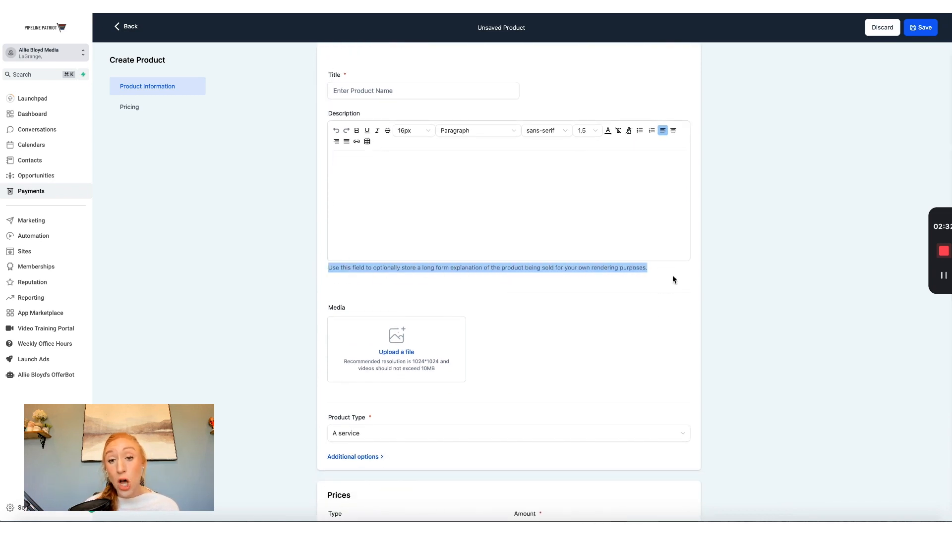
click(623, 198)
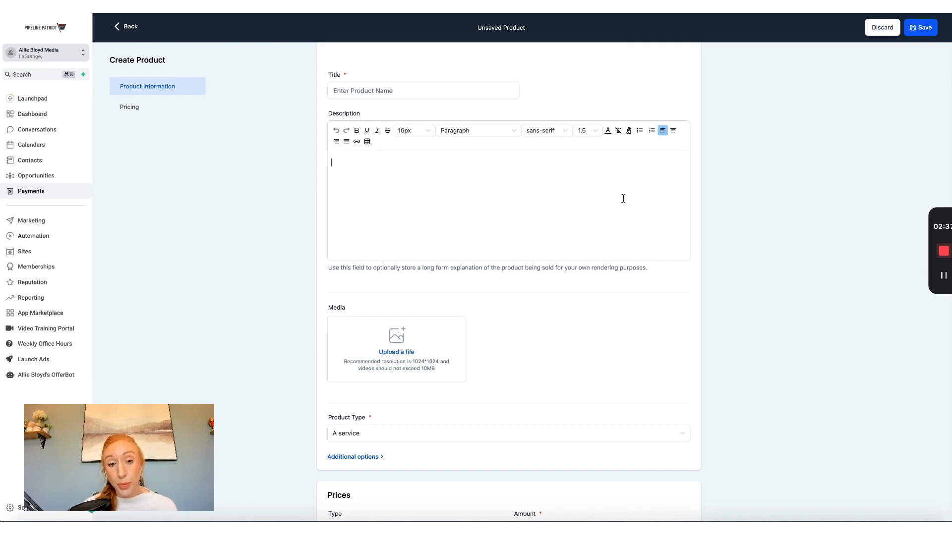
scroll(521, 334, down, 2)
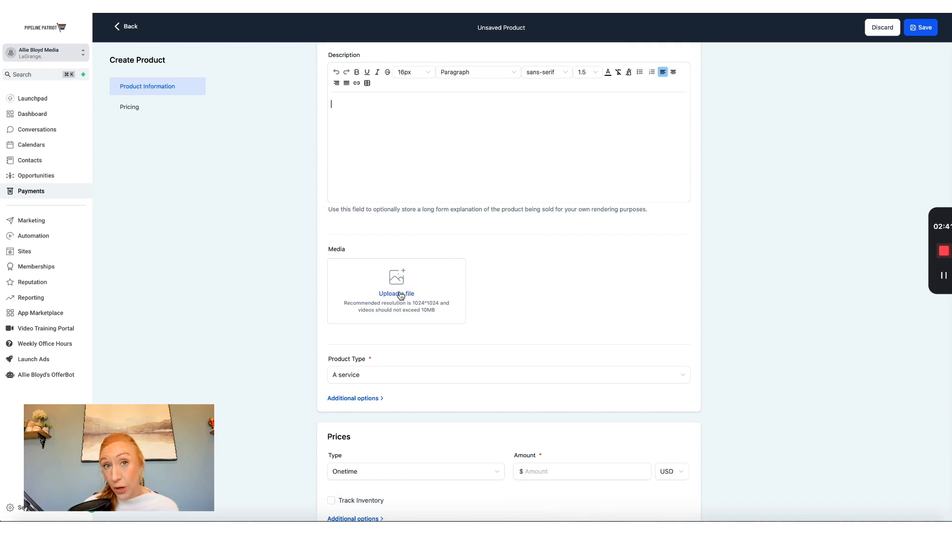
scroll(394, 282, down, 3)
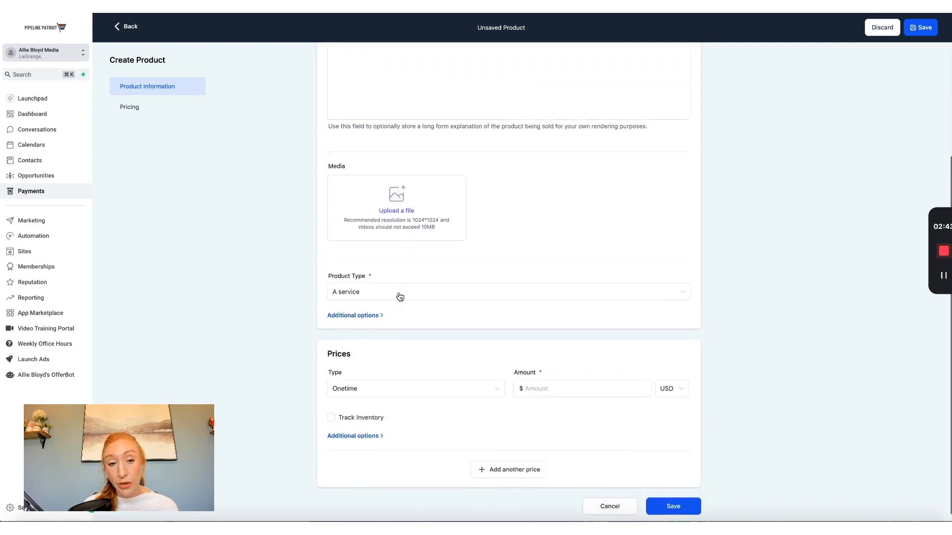
click(352, 289)
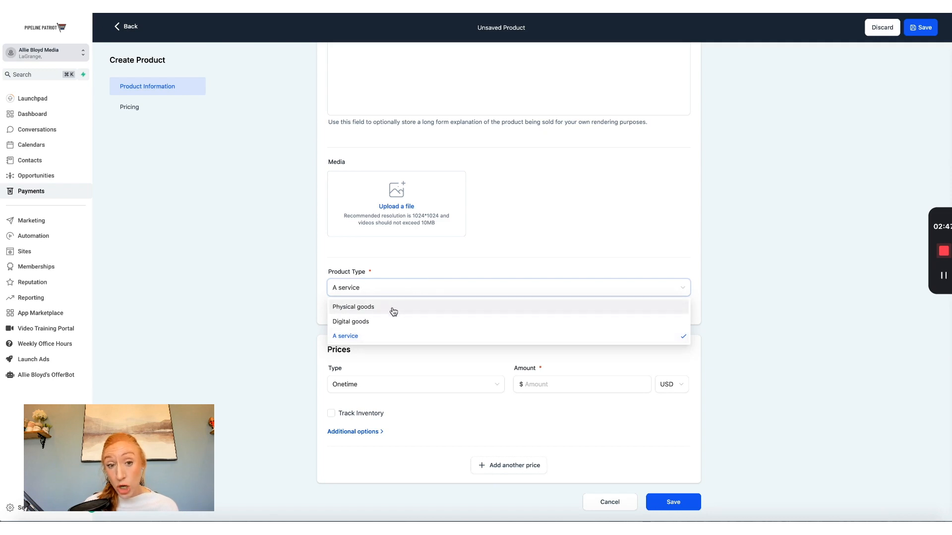
click(439, 262)
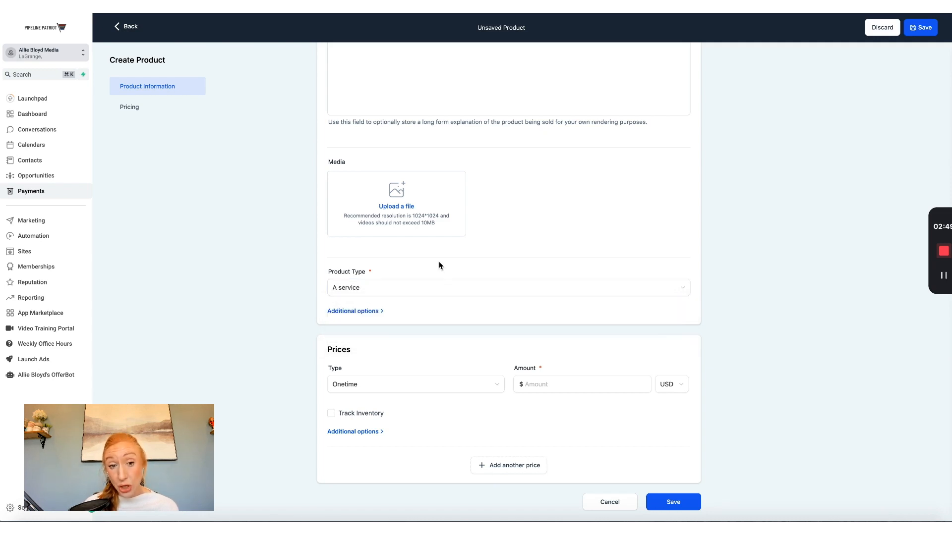
Expand the additional options of the product information and examine the Statement Descriptor setting
click(356, 311)
click(368, 357)
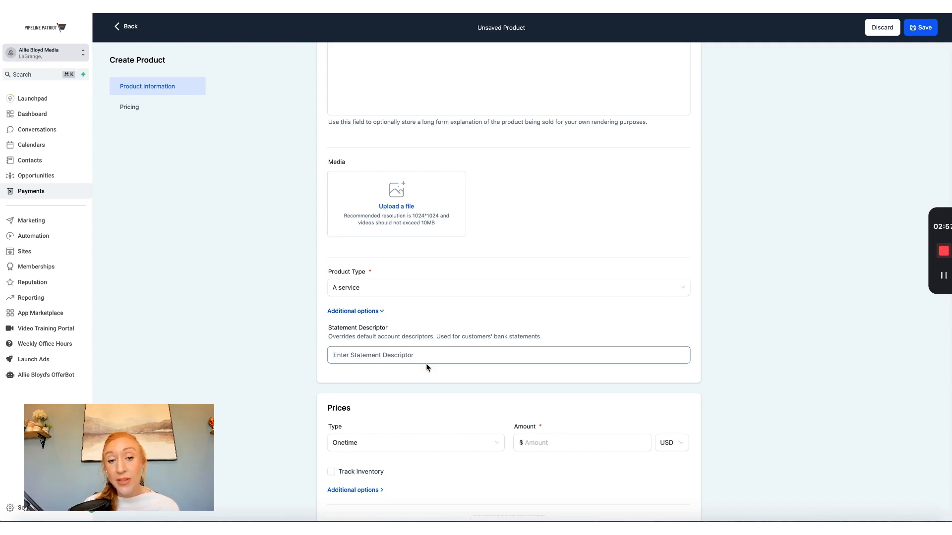
drag(434, 337, 553, 341)
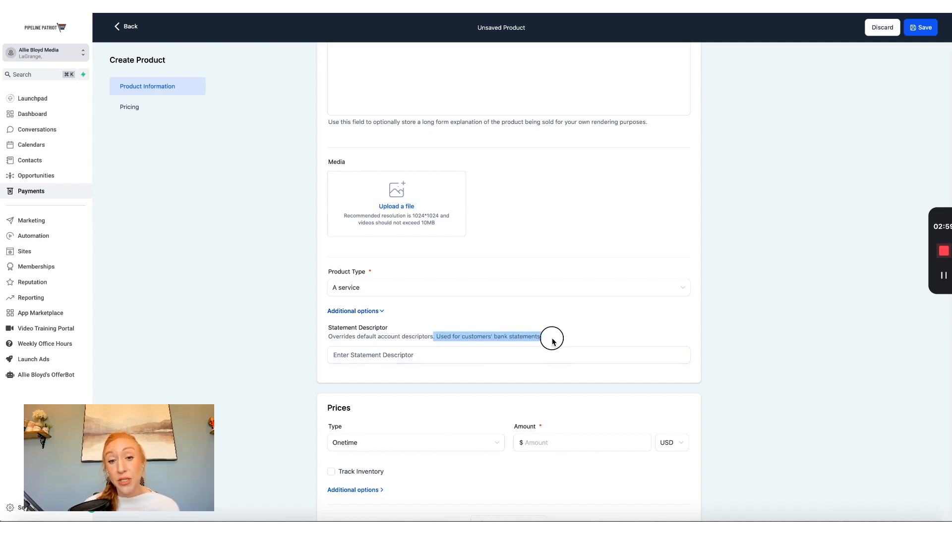
click(551, 340)
click(398, 355)
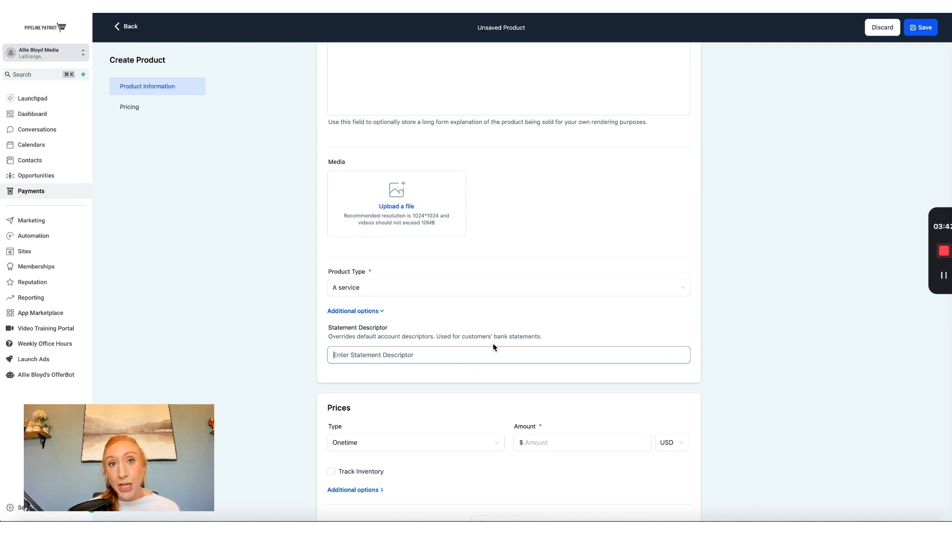
Set the new product's price type to Recurring
scroll(494, 347, down, 3)
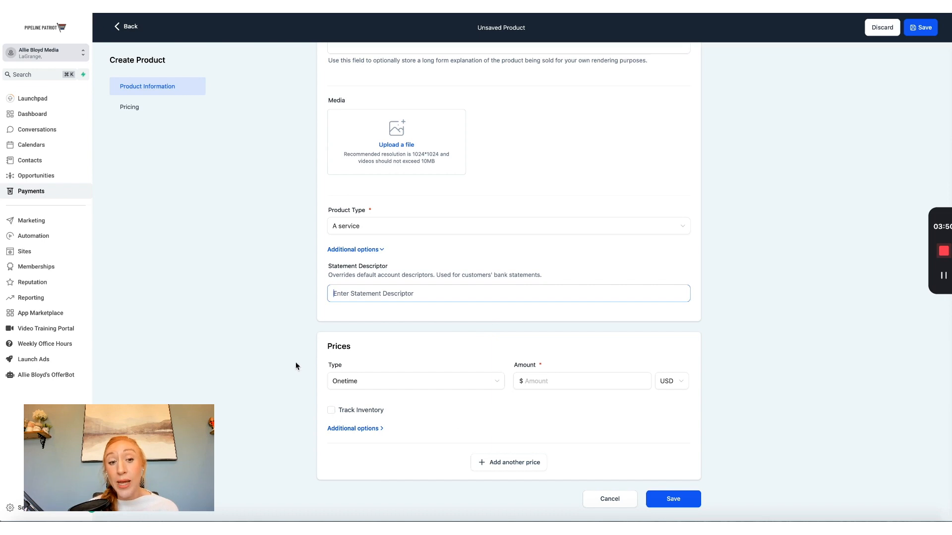
click(365, 386)
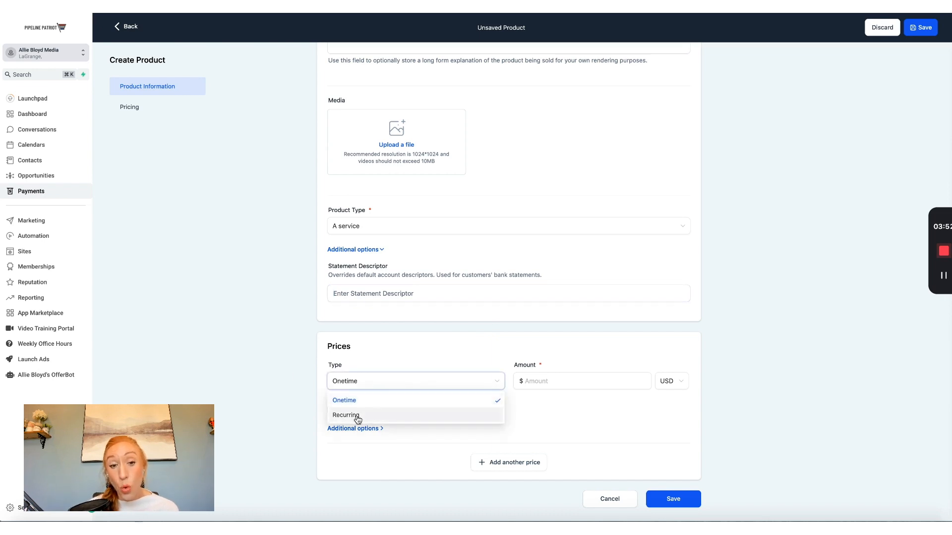
click(377, 356)
click(406, 385)
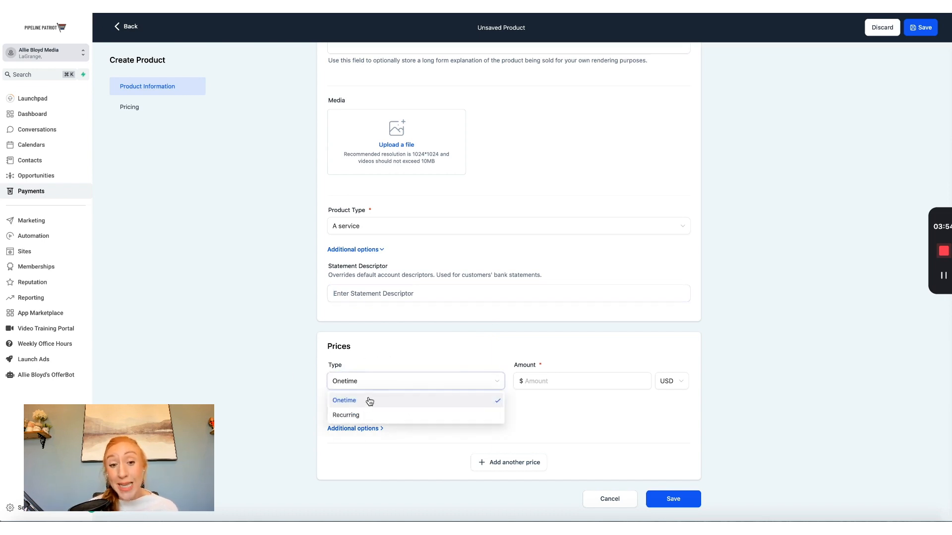
click(389, 415)
scroll(385, 357, down, 2)
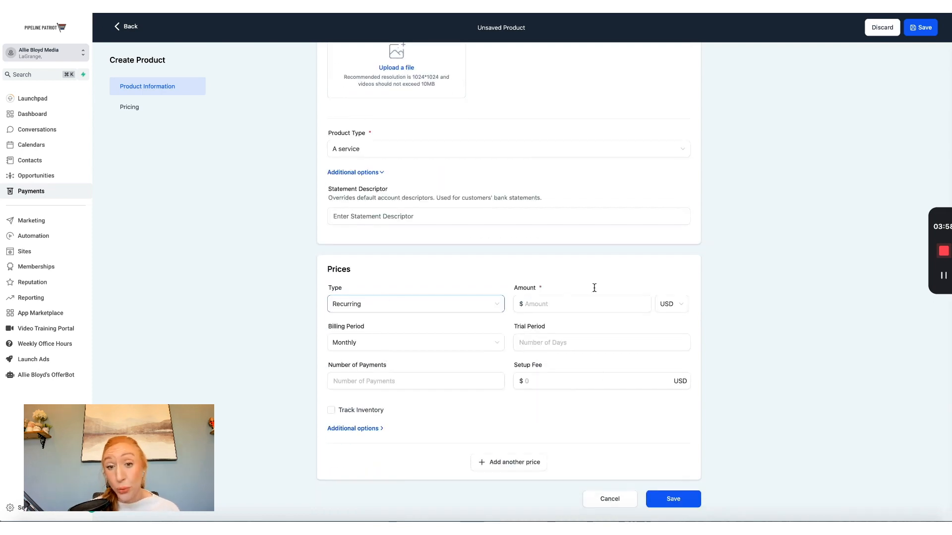
Examine the recurring price's amount, billing period choices, trial period, number of payments and setup fee
click(563, 304)
click(377, 345)
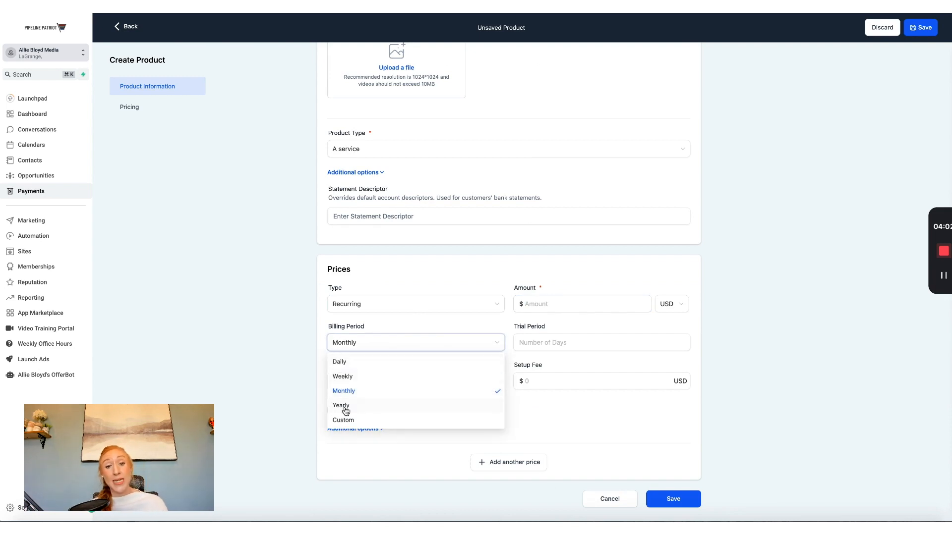
click(580, 344)
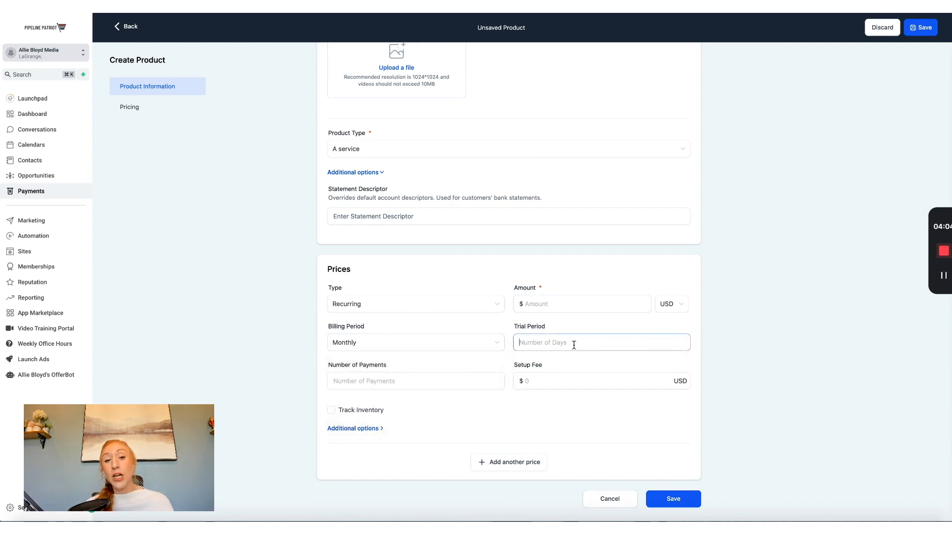
click(392, 380)
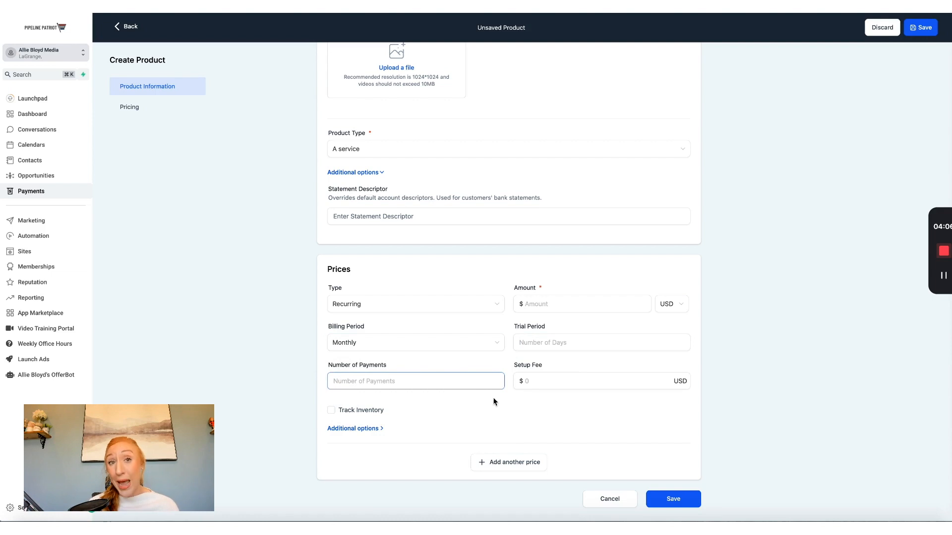
click(571, 380)
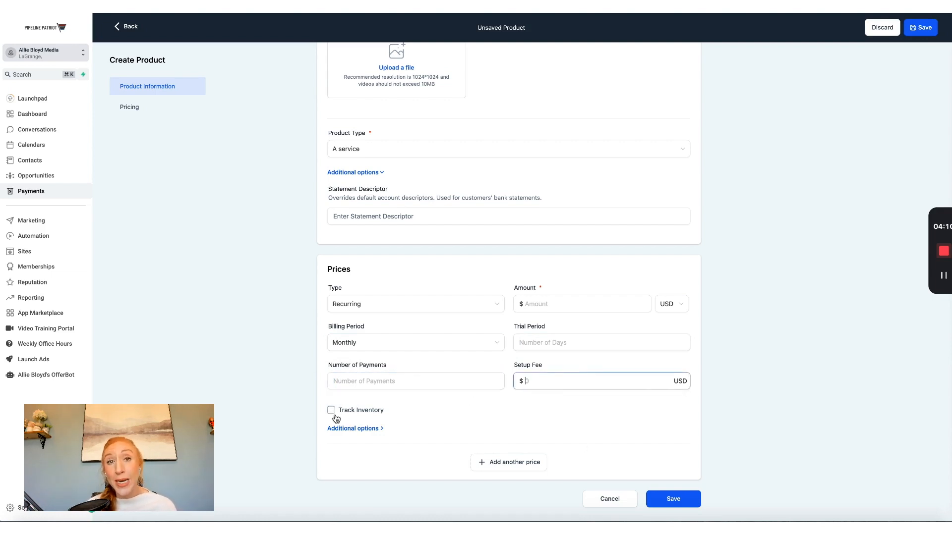
Expand the price's additional options and enable Membership Offer for the recurring price
click(352, 430)
scroll(504, 428, down, 2)
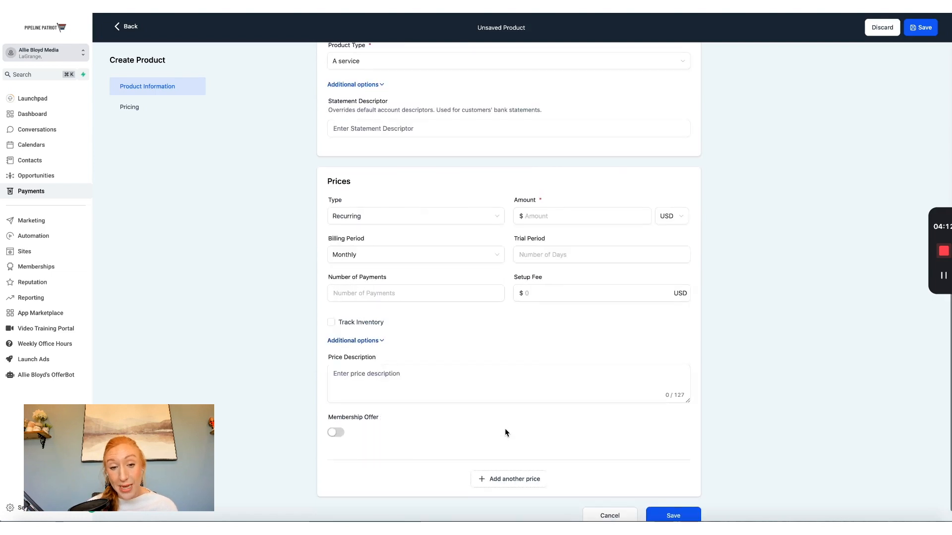
click(401, 384)
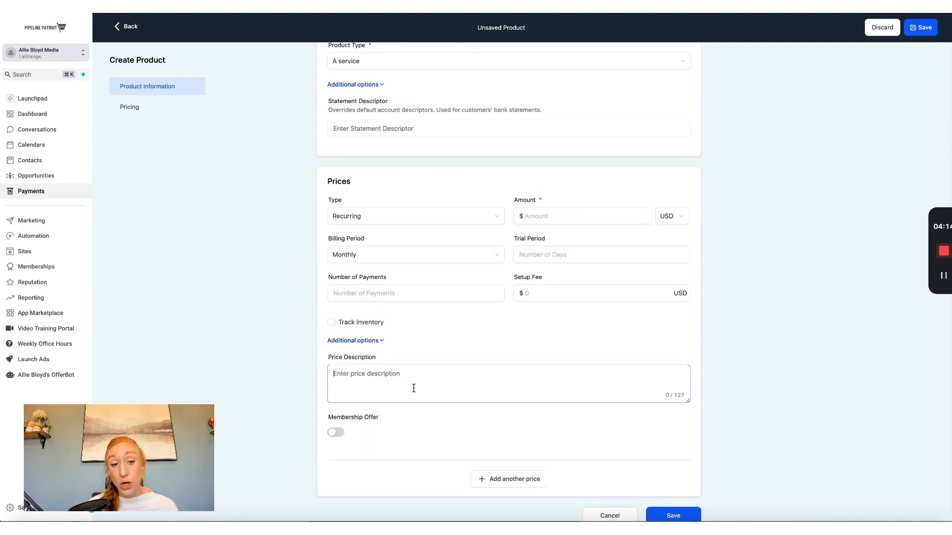
click(334, 433)
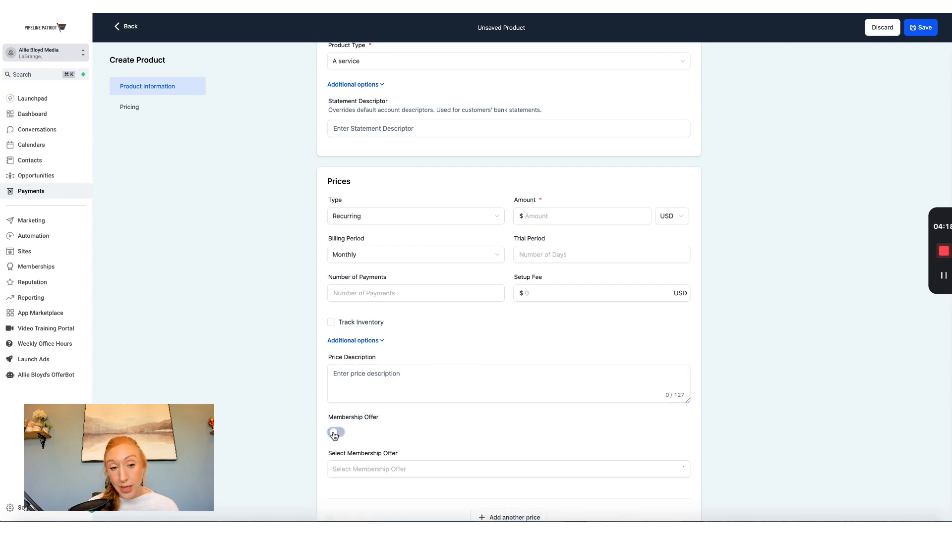
scroll(409, 444, down, 2)
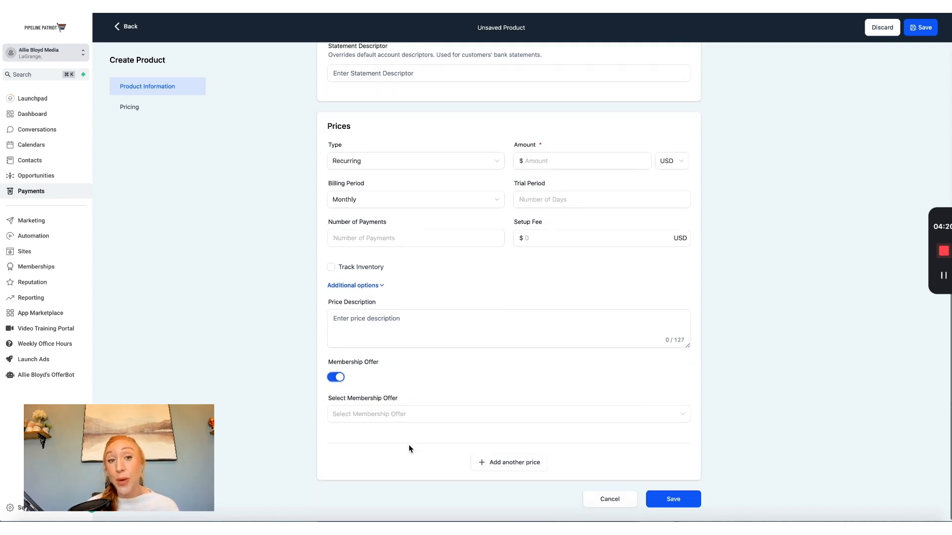
Examine the membership offer selection and turn off Membership Offer for the recurring price
click(353, 414)
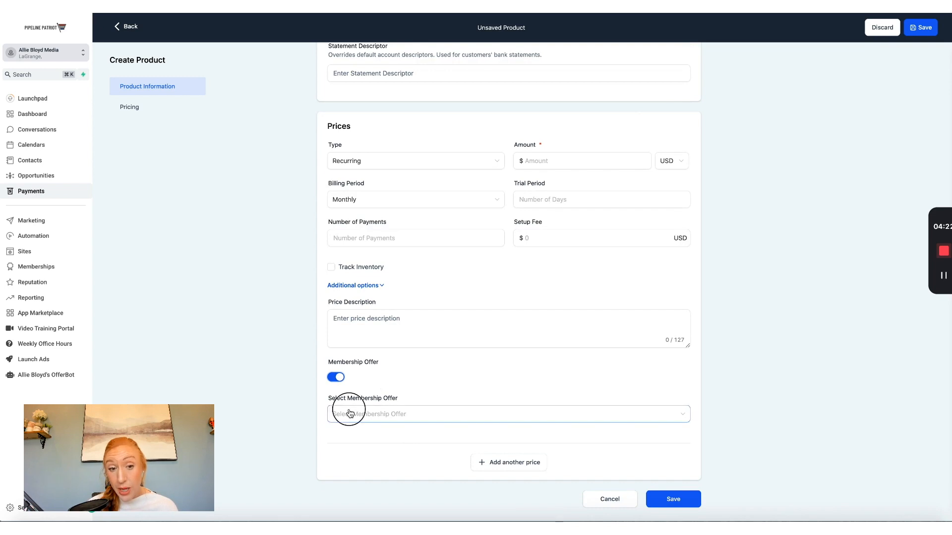
scroll(365, 370, down, 1)
scroll(366, 370, up, 2)
click(286, 329)
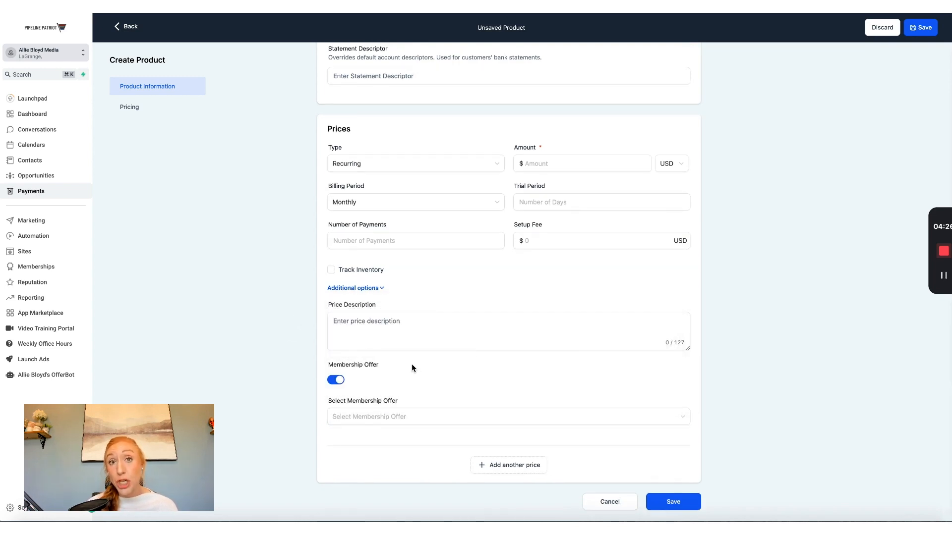
click(338, 380)
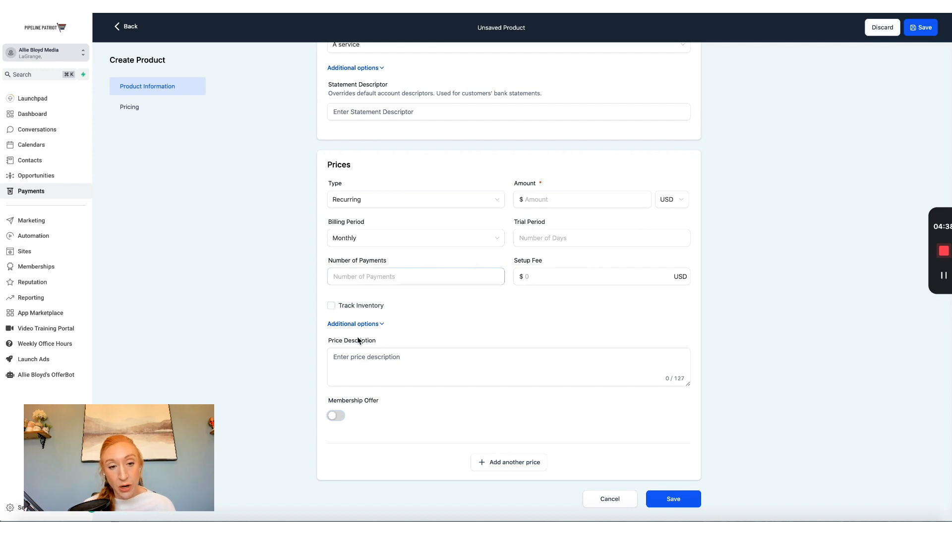
Set the new product's price type to Onetime and try Membership Offer on and off for that price
click(351, 200)
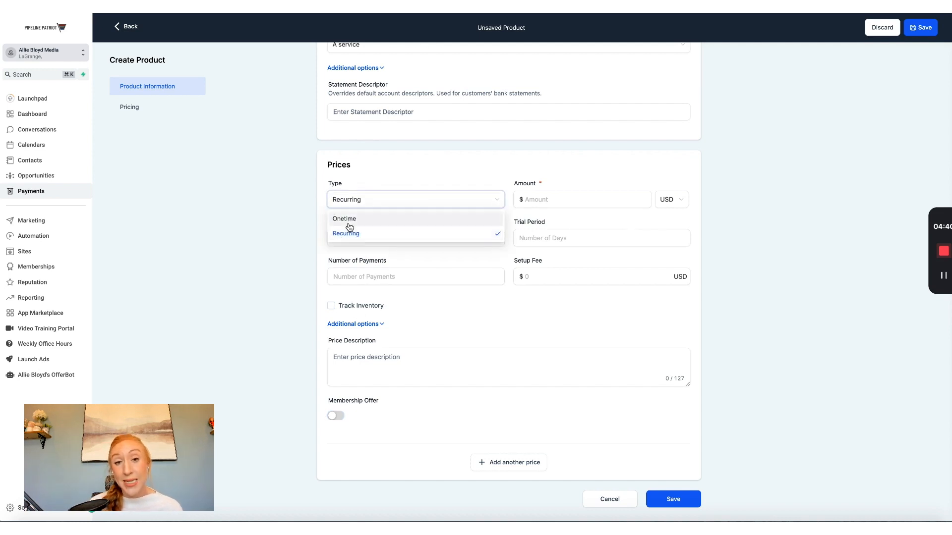
click(345, 219)
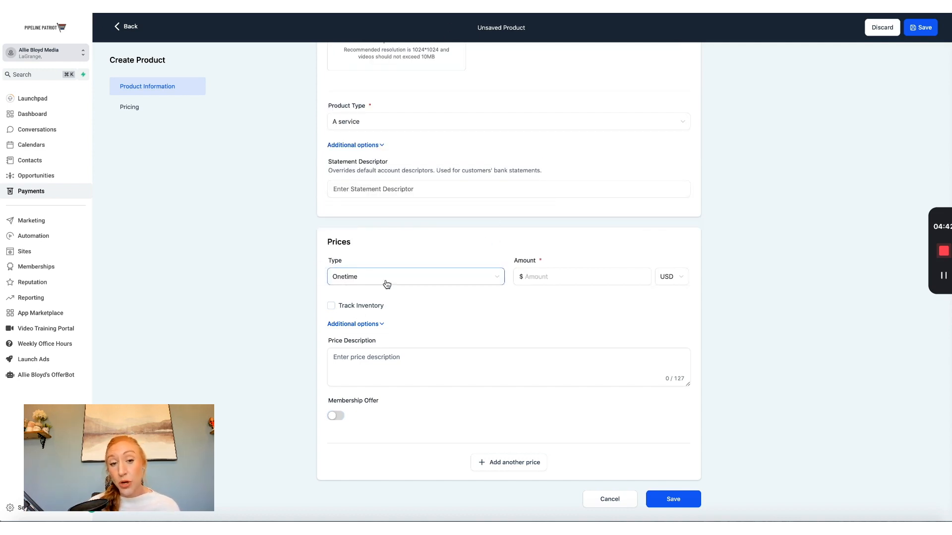
click(335, 416)
click(335, 417)
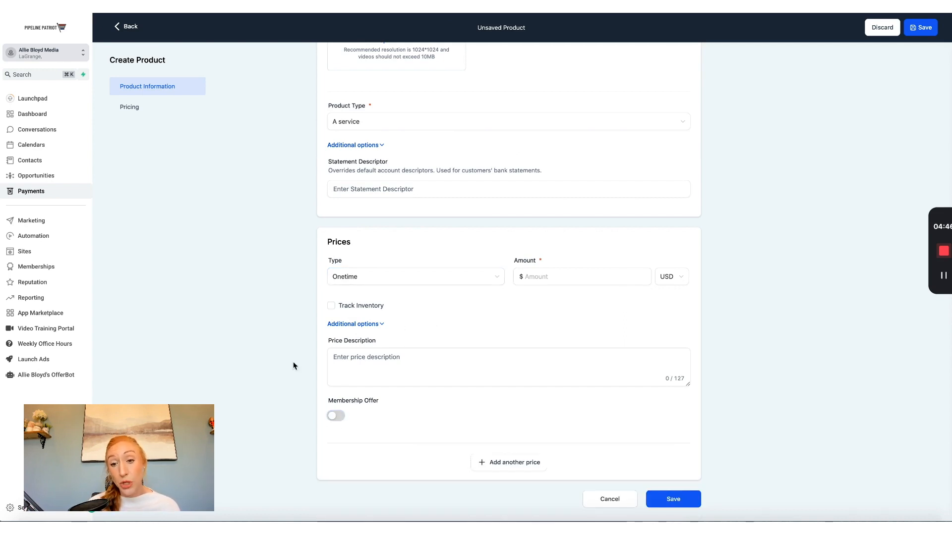
Add another price to the new product and examine its pricing name, type and amount settings
click(515, 464)
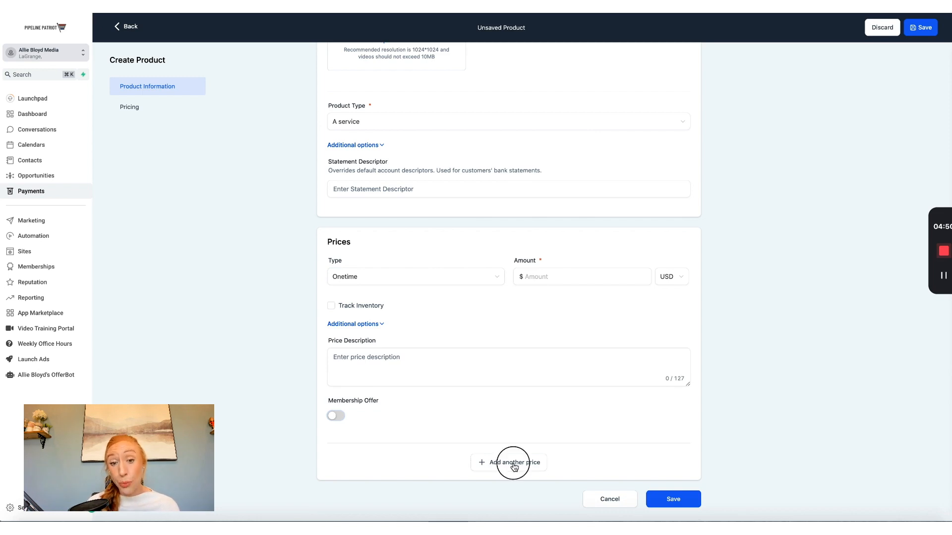
scroll(497, 434, down, 4)
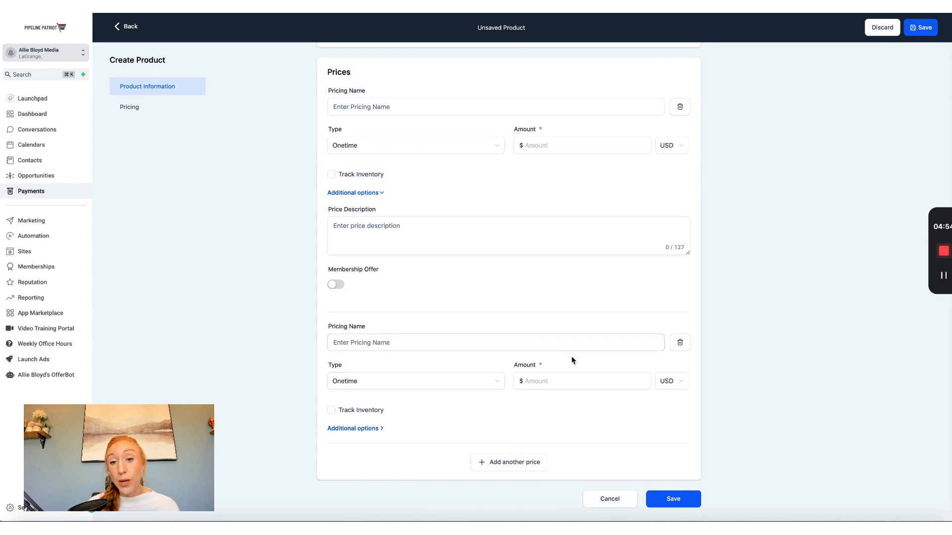
click(526, 338)
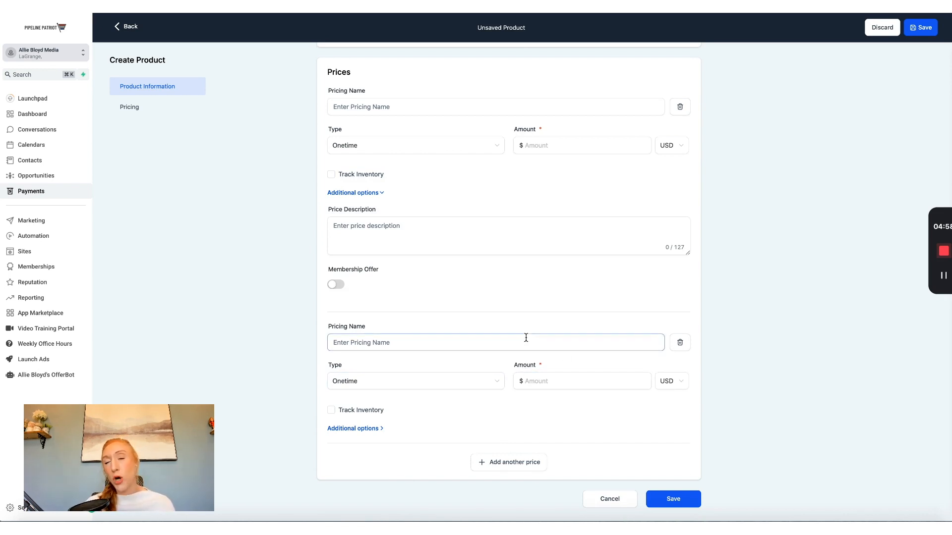
click(612, 272)
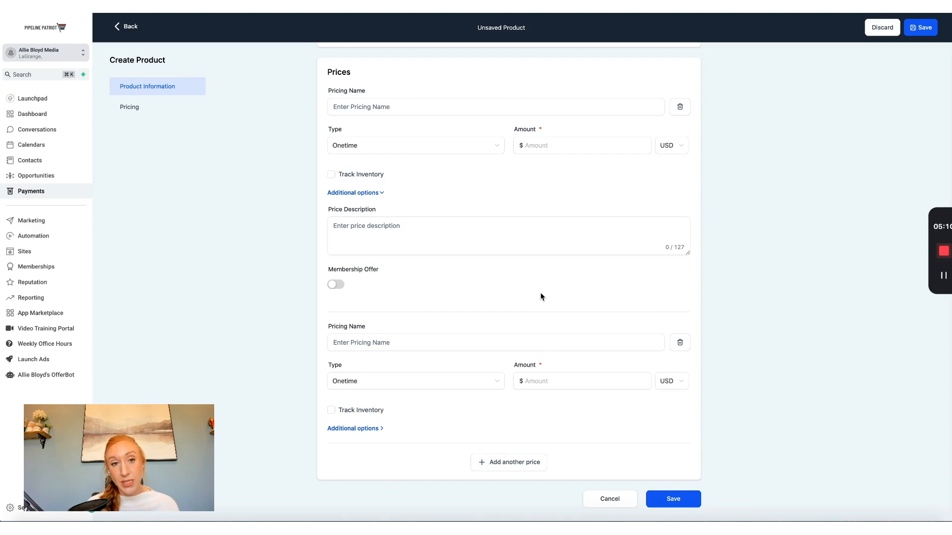
Discard the unsaved product and return to the Products list in Payments
click(605, 499)
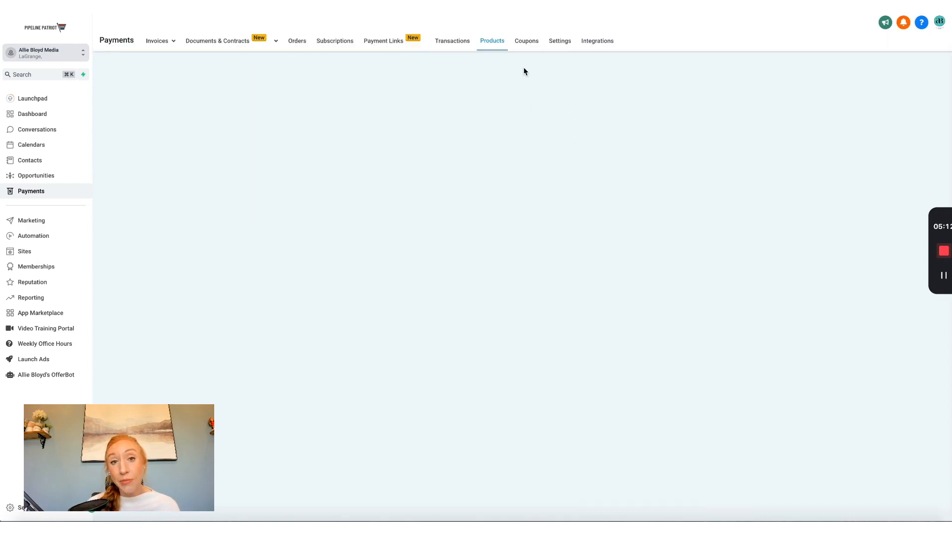
click(489, 43)
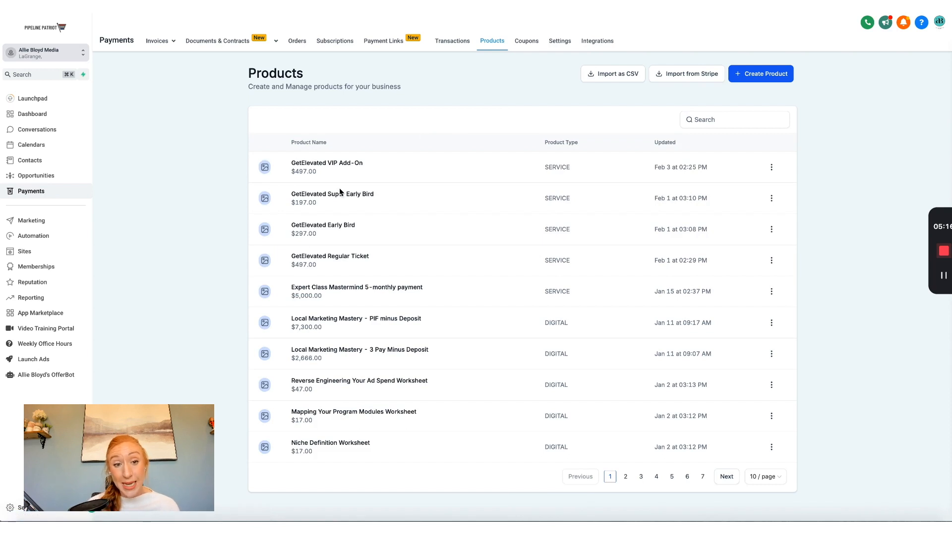
Examine the GetElevated Super Early Bird and GetElevated Early Bird entries in the product list
drag(291, 196, 389, 207)
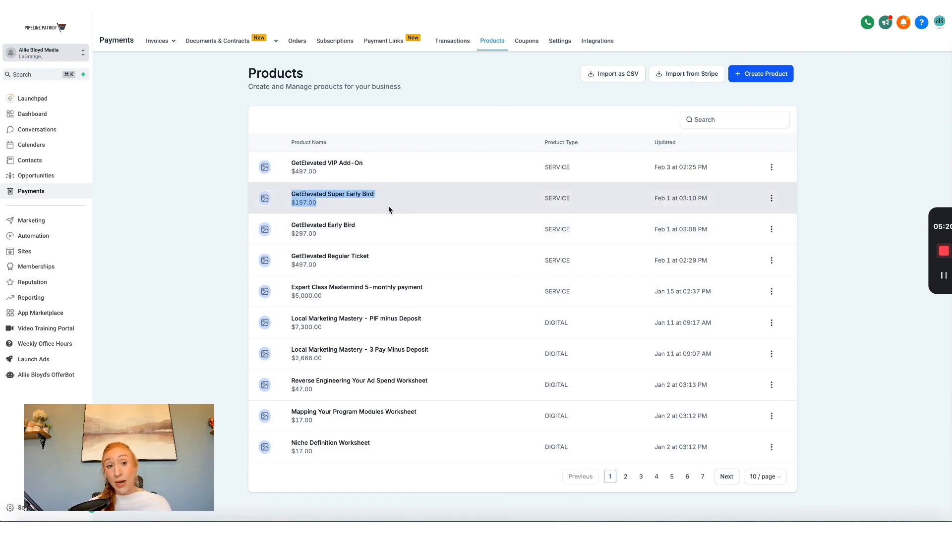
click(199, 220)
drag(292, 225, 312, 234)
click(201, 214)
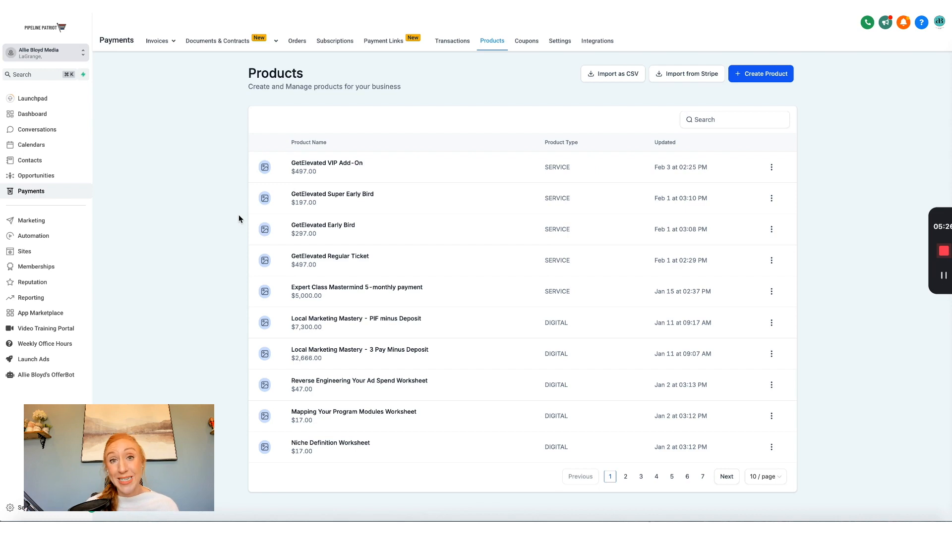
drag(287, 222, 353, 243)
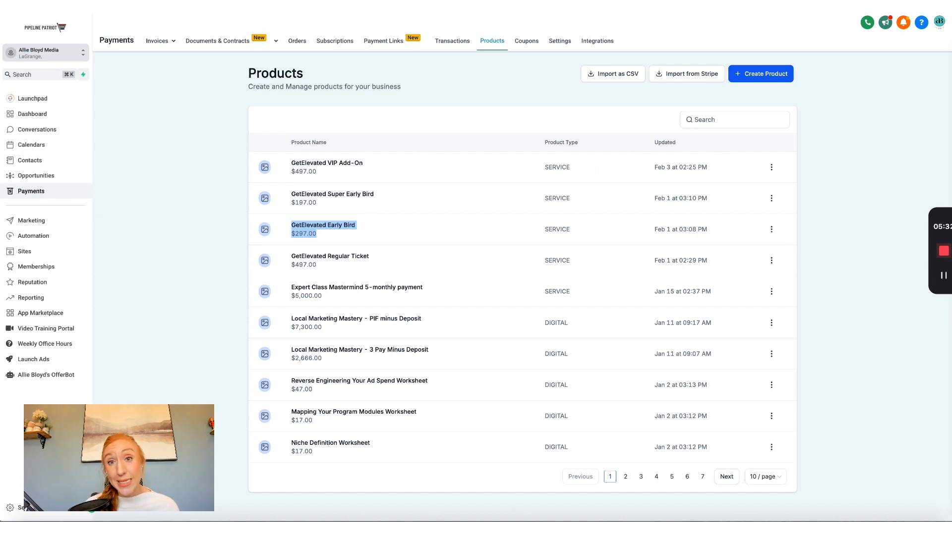
Switch to the funnel's STD Order Form products and start adding GetElevated Early Bird with the price GetElevated Early Bird @ 297
key(ctrl+shift+Tab)
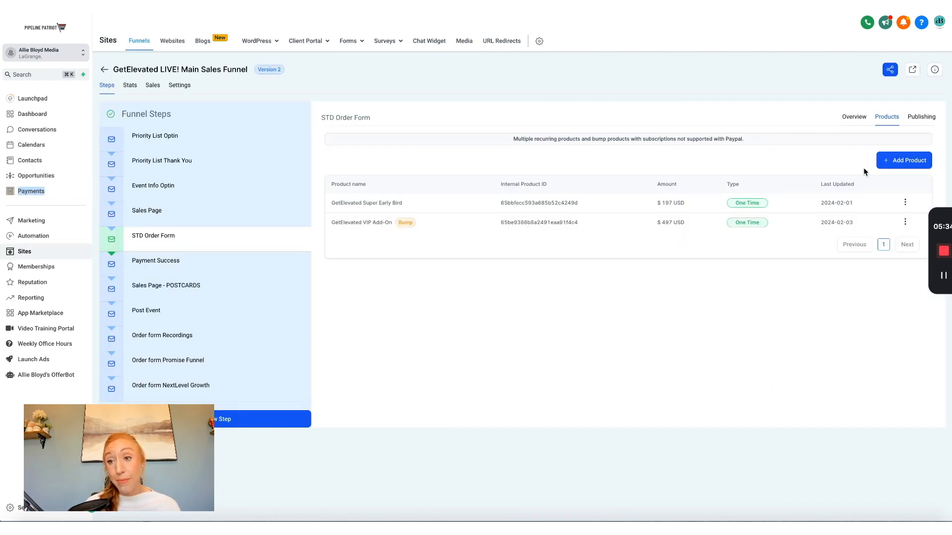
click(901, 161)
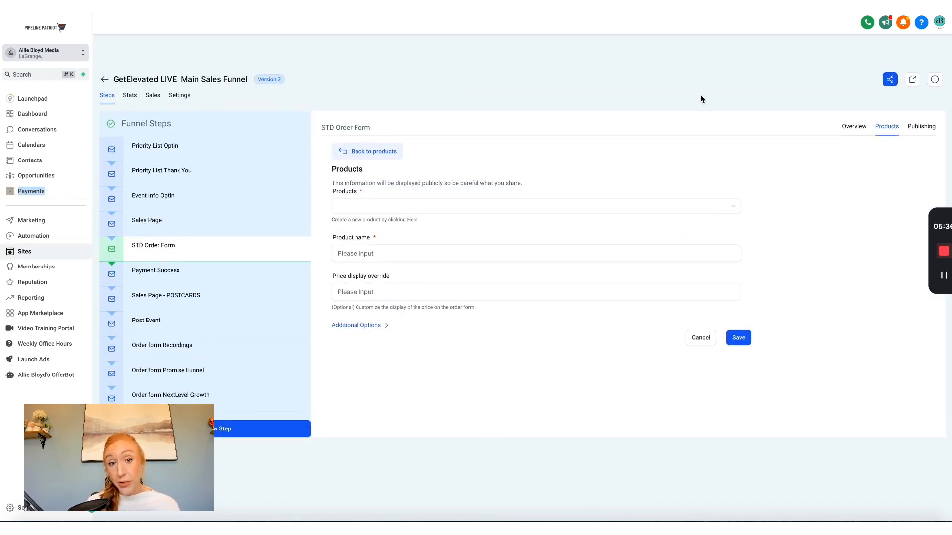
click(377, 185)
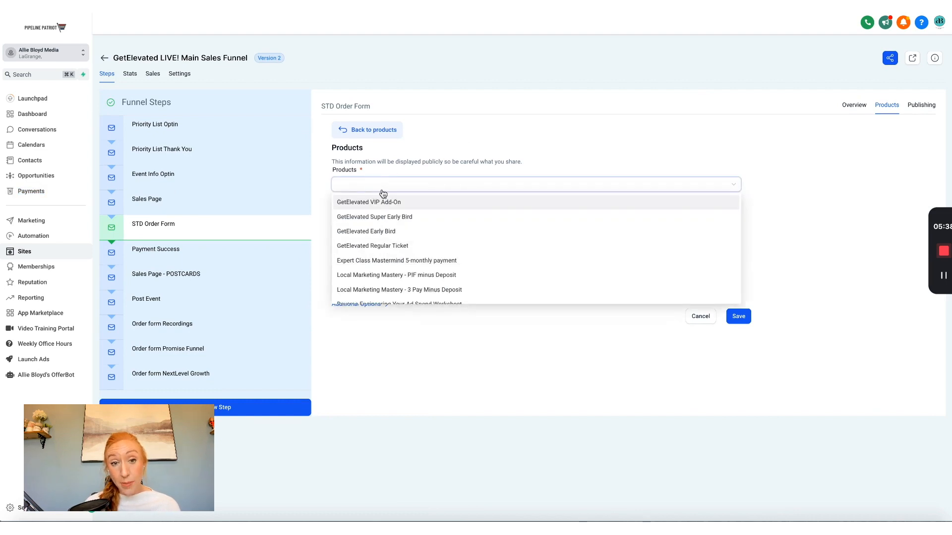
click(351, 234)
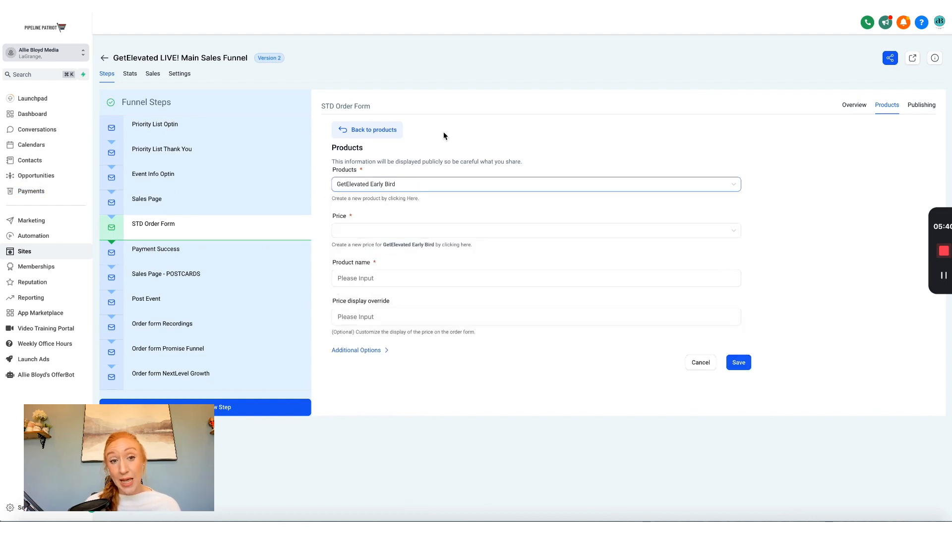
click(355, 233)
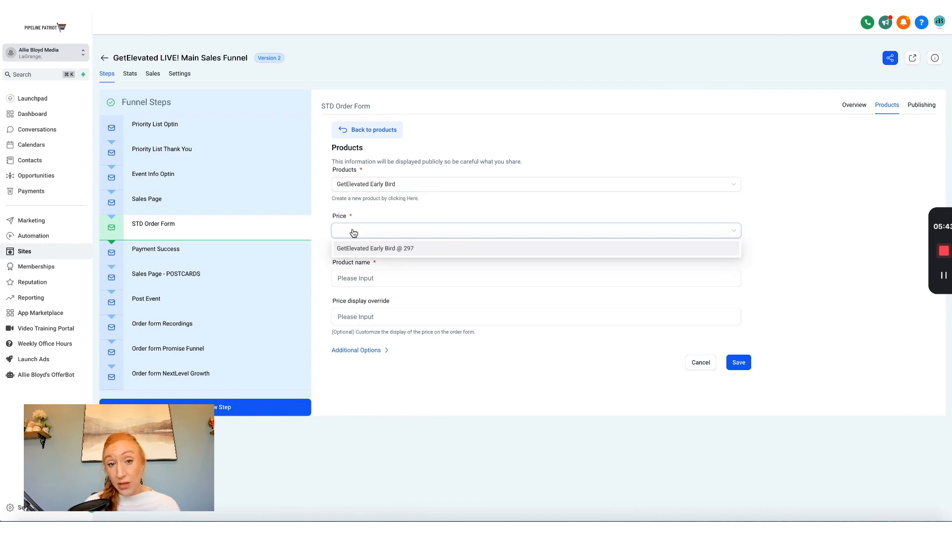
click(397, 253)
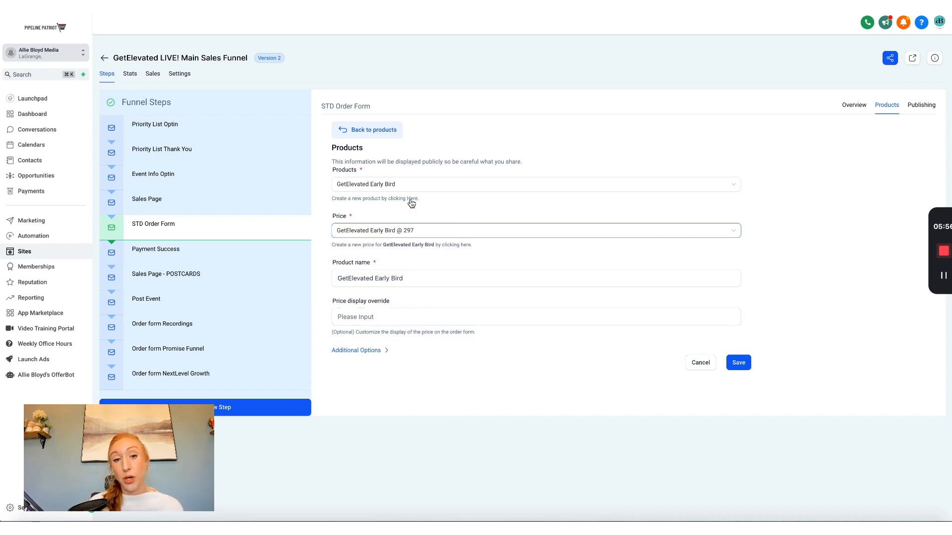
Try "$297 - $200 Discount" as the price display override and clear the override again
click(355, 324)
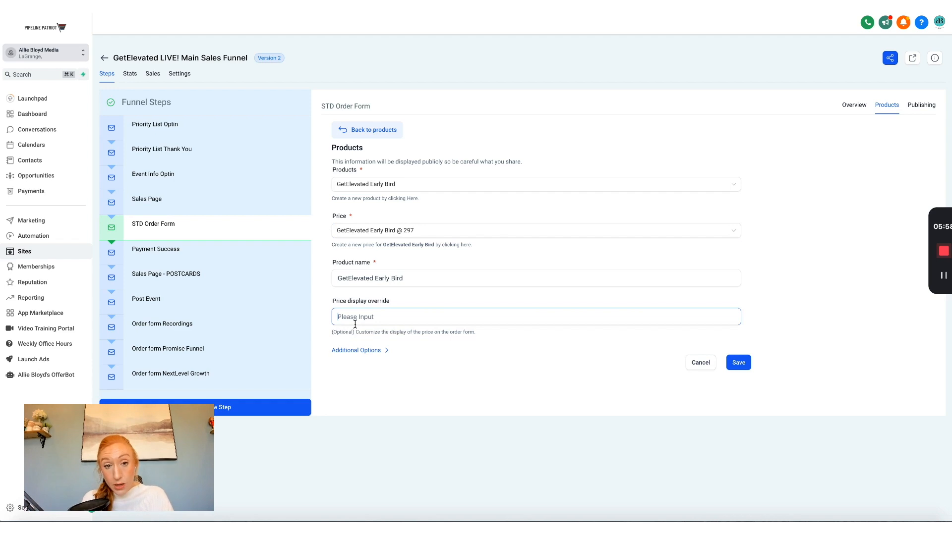
text($29)
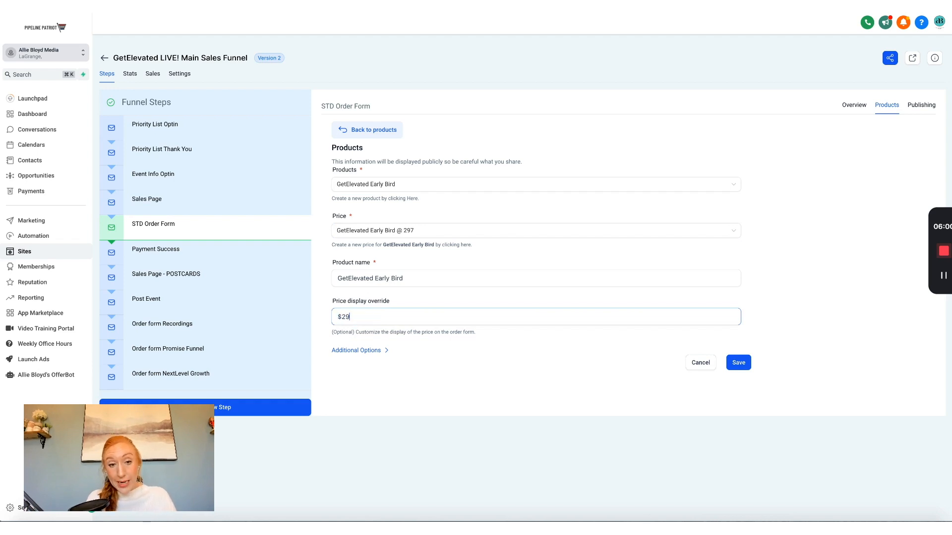
text(7 - )
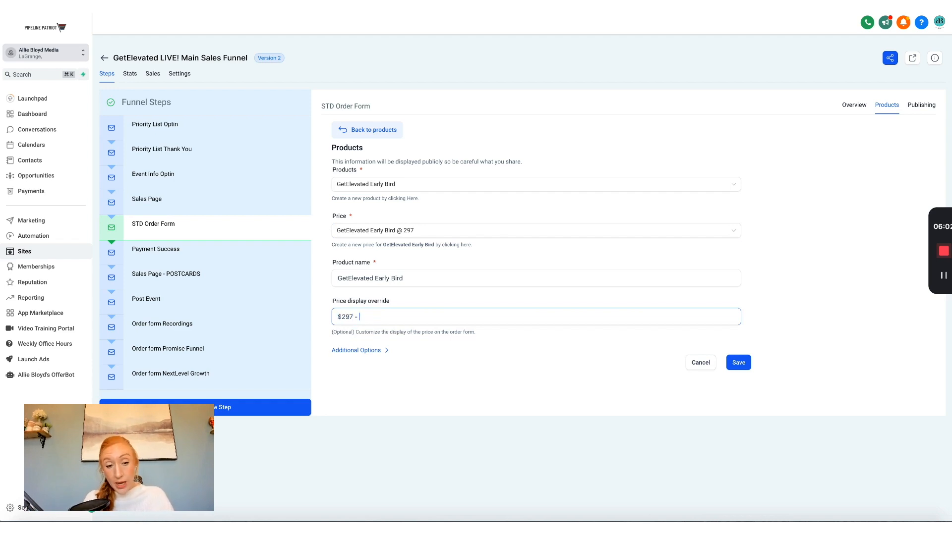
text($200 Discount)
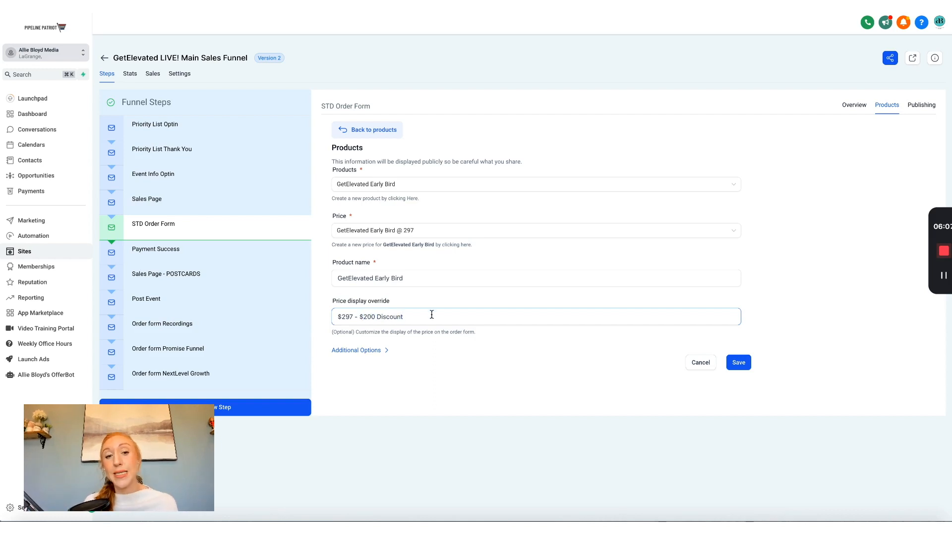
drag(432, 313, 219, 304)
key(BackSpace)
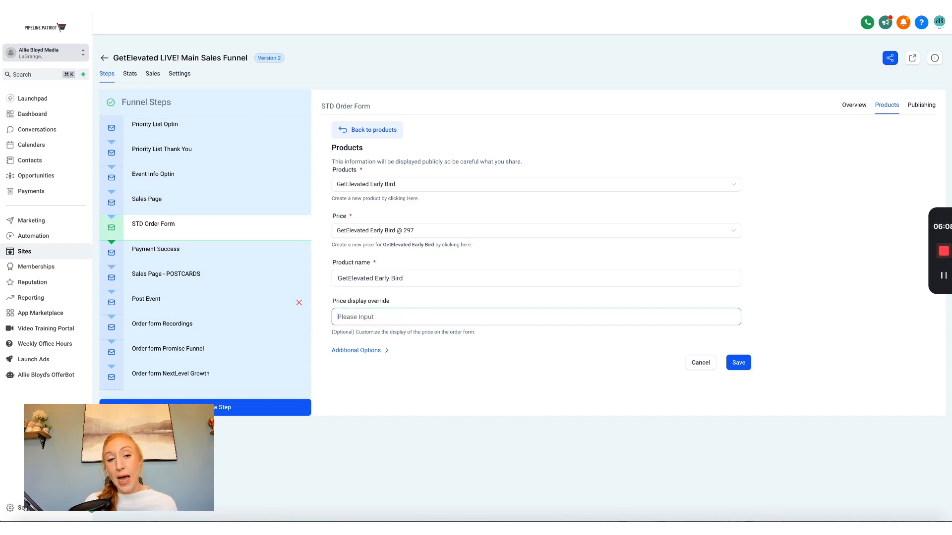
Expand the order form product's additional options, mark it as Bump Product and examine the multiple quantity setting
click(356, 351)
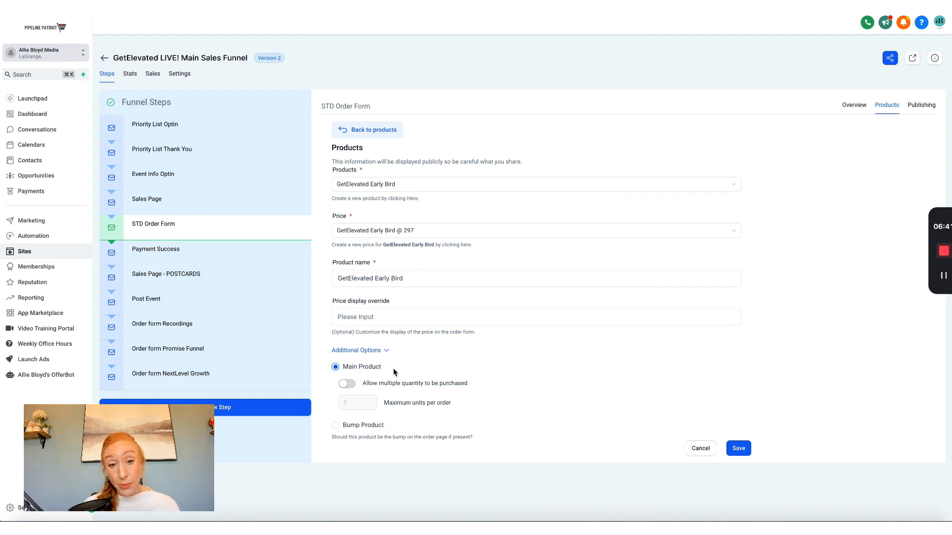
click(335, 425)
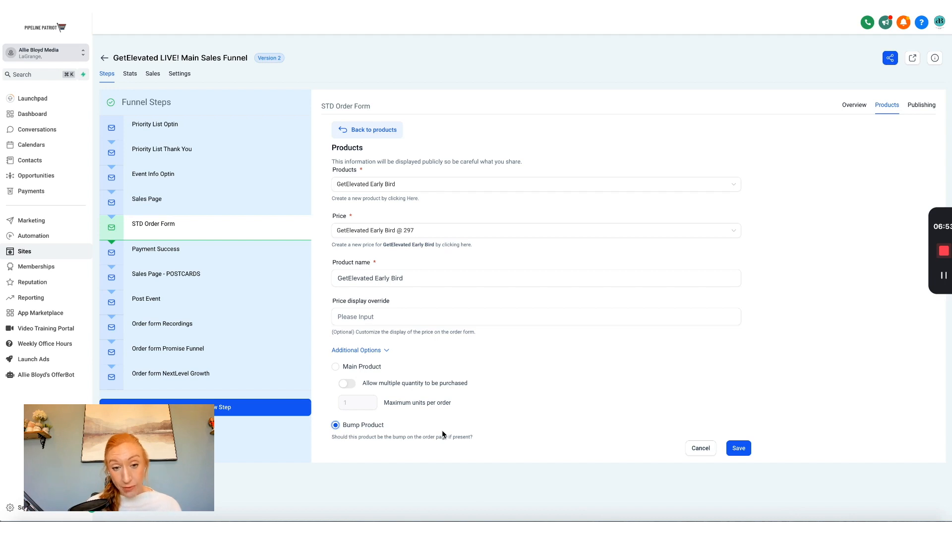
drag(362, 383, 476, 385)
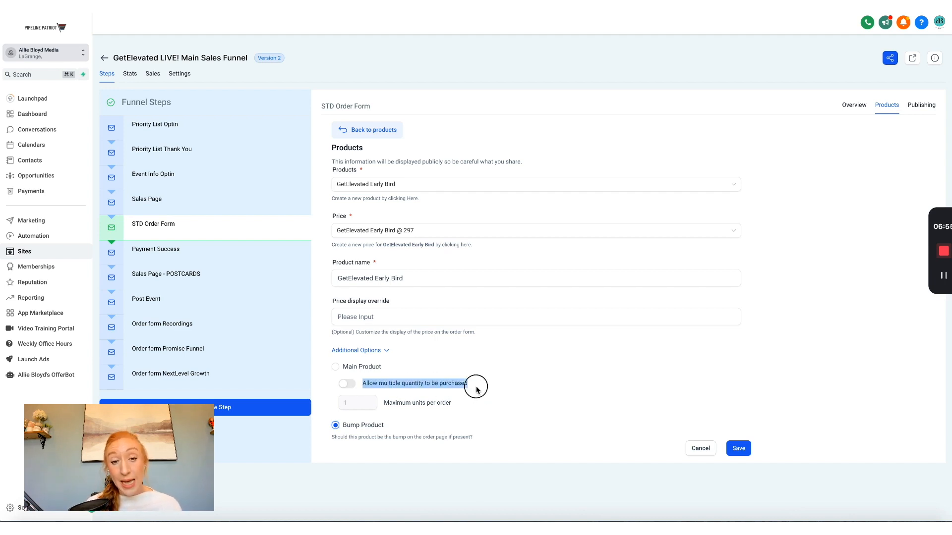
Make GetElevated Early Bird a Main Product, allow multiple quantity with a maximum of 3 units per order, and save it
click(335, 367)
click(348, 384)
double_click(346, 403)
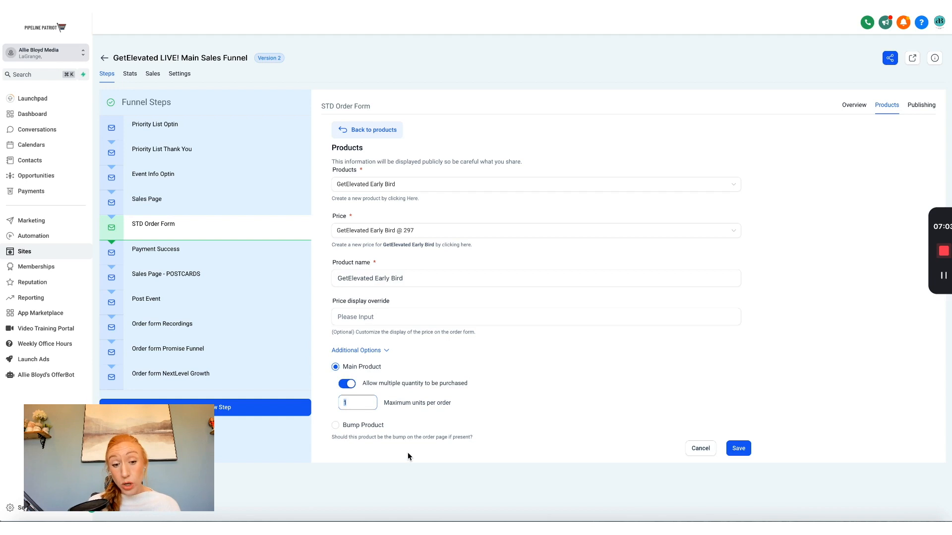
text(3)
click(481, 396)
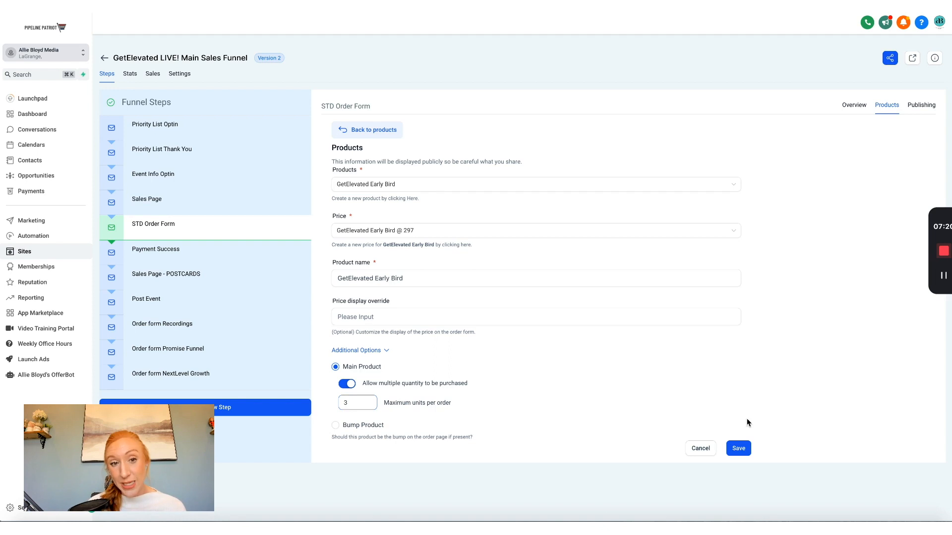
click(746, 448)
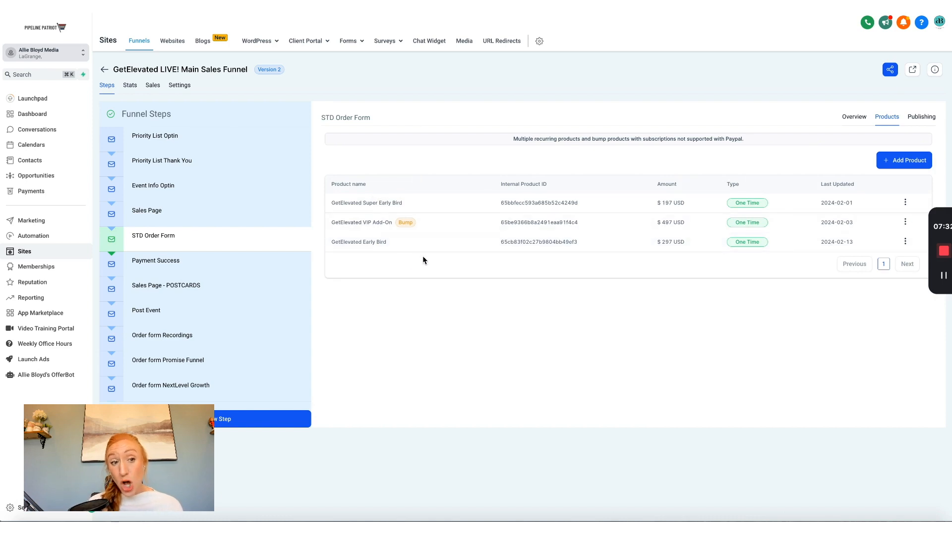
Open the live STD Order Form page from its overview and submit the prefilled contact information to go to step 2
click(853, 118)
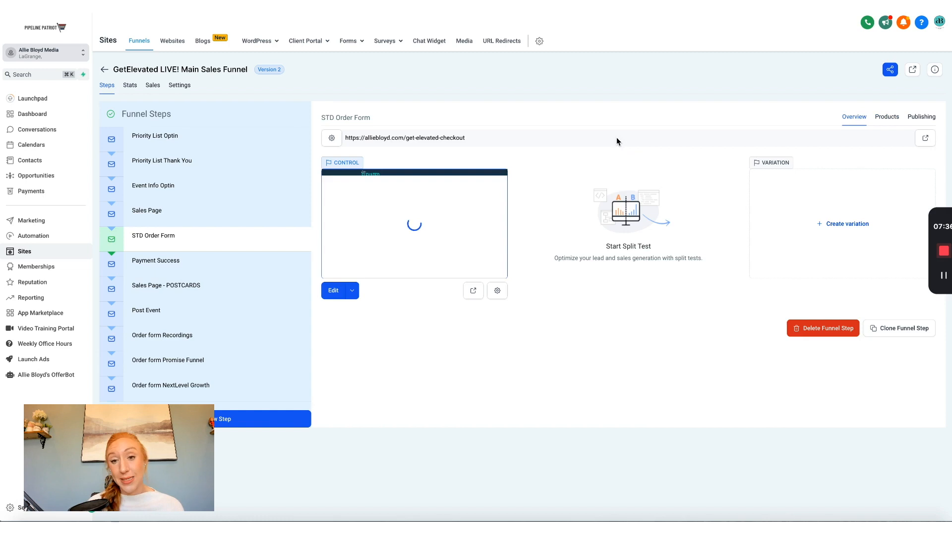
click(474, 294)
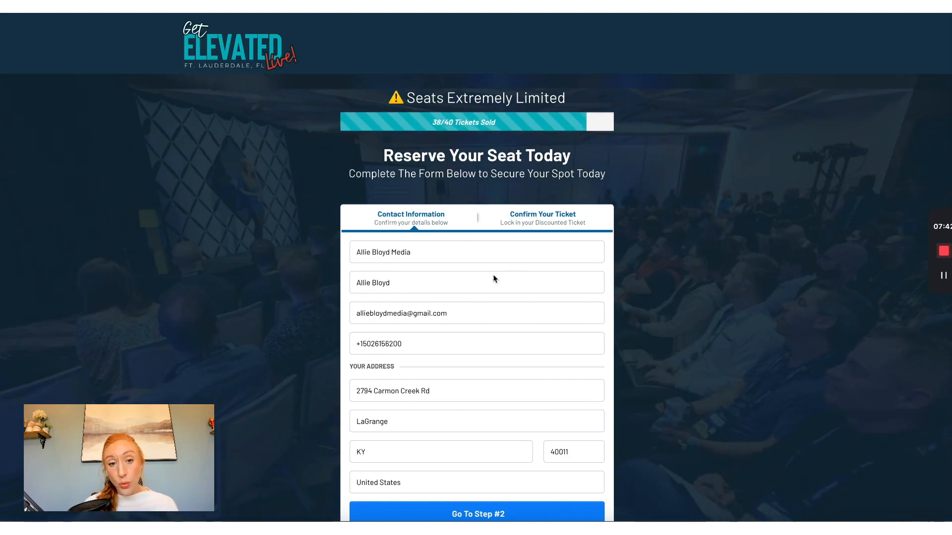
scroll(472, 302, down, 1)
click(446, 473)
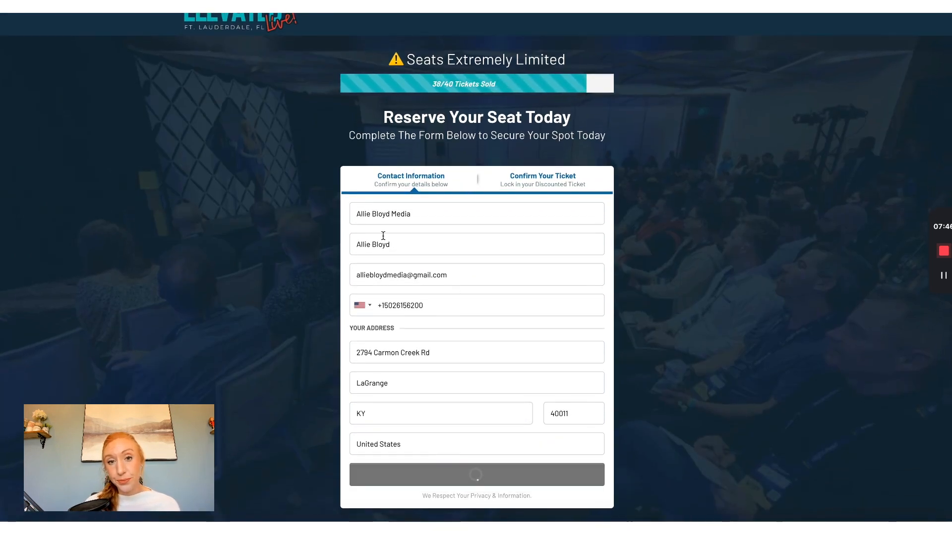
Review both ticket products on the order page, try adding GetElevated Early Bird to the order and remove it again
scroll(687, 196, down, 1)
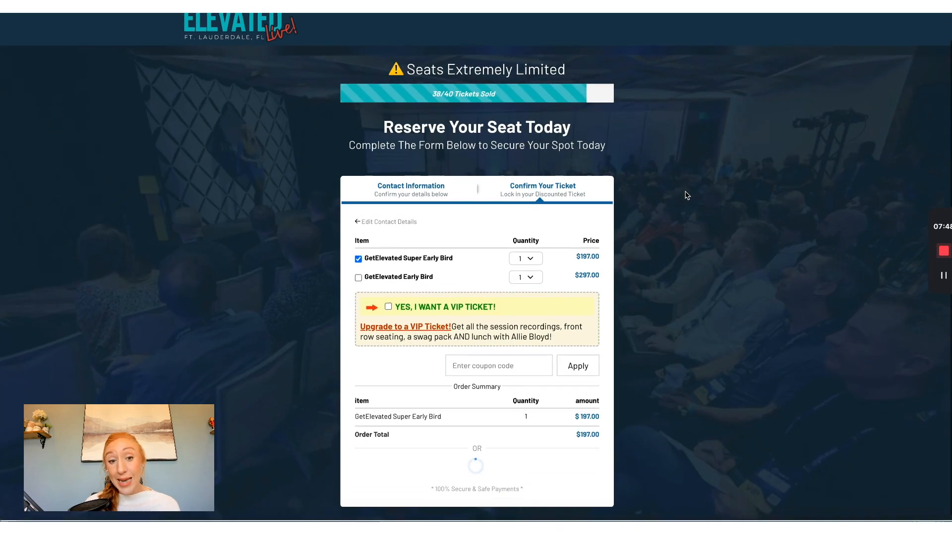
drag(365, 254, 456, 254)
drag(367, 275, 449, 273)
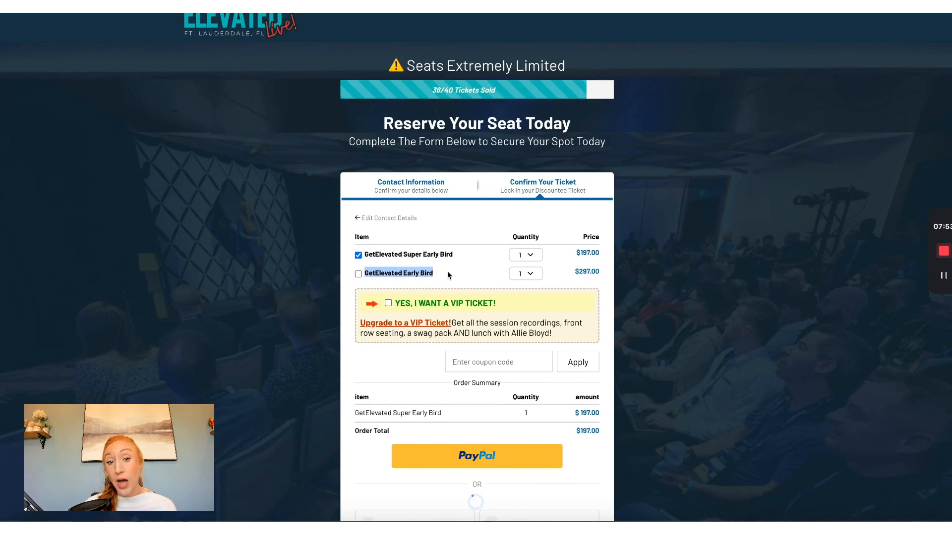
click(358, 274)
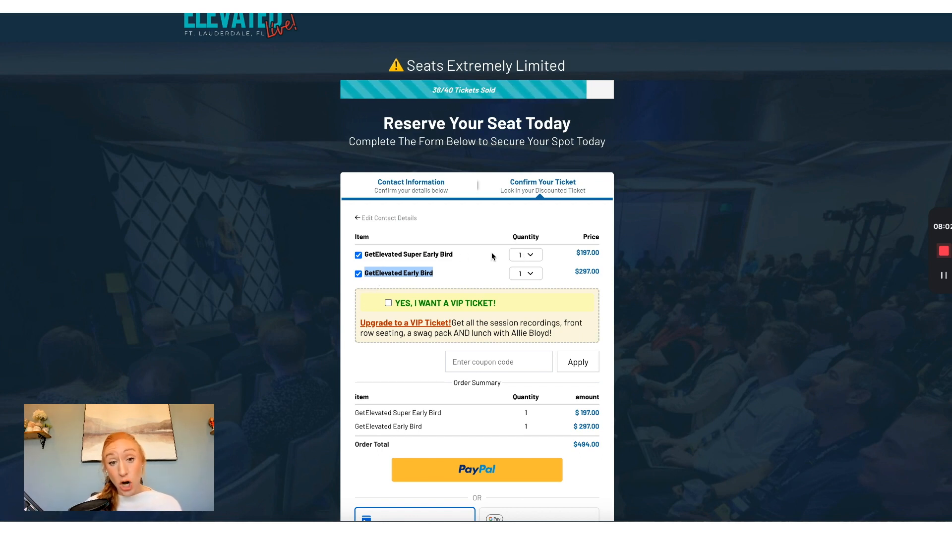
click(358, 274)
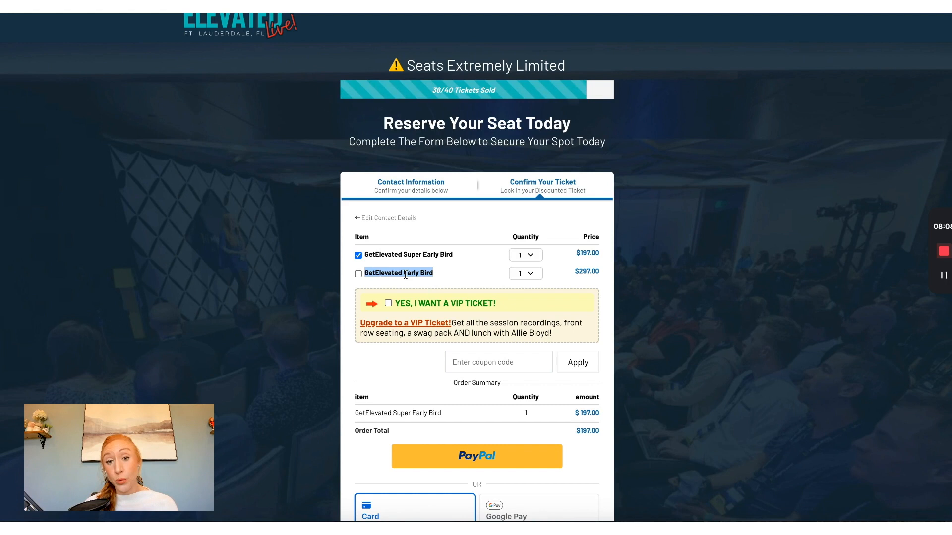
Set the GetElevated Early Bird quantity to 3 and check which quantities can be chosen
click(530, 255)
click(529, 255)
click(530, 256)
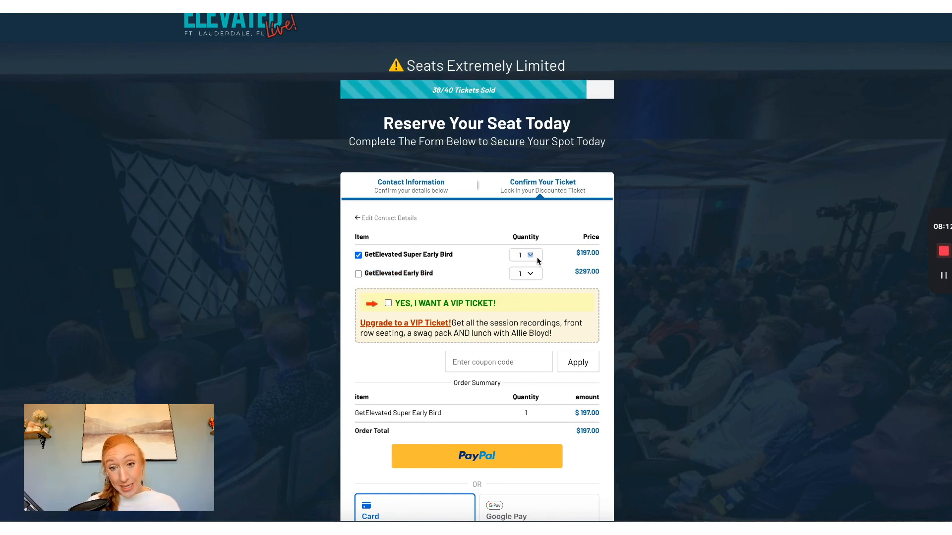
click(531, 274)
click(528, 313)
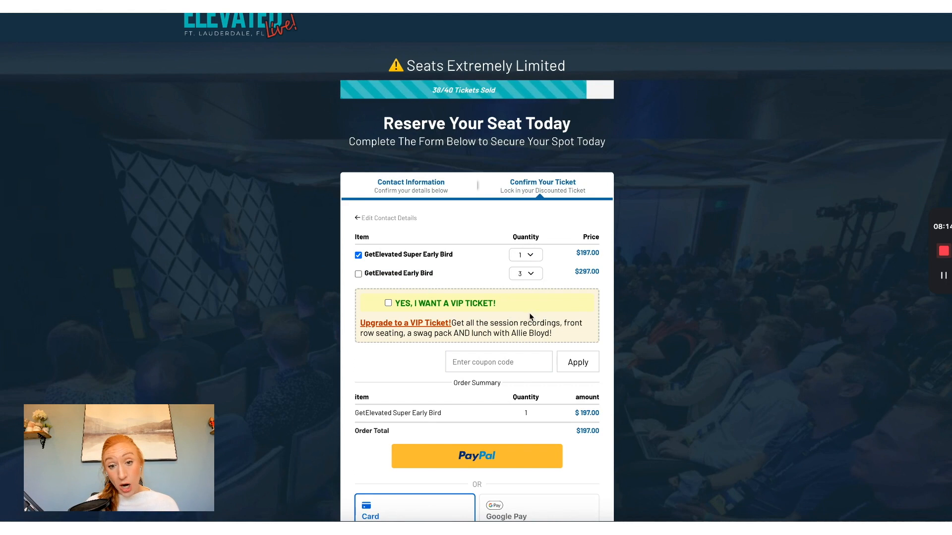
click(532, 275)
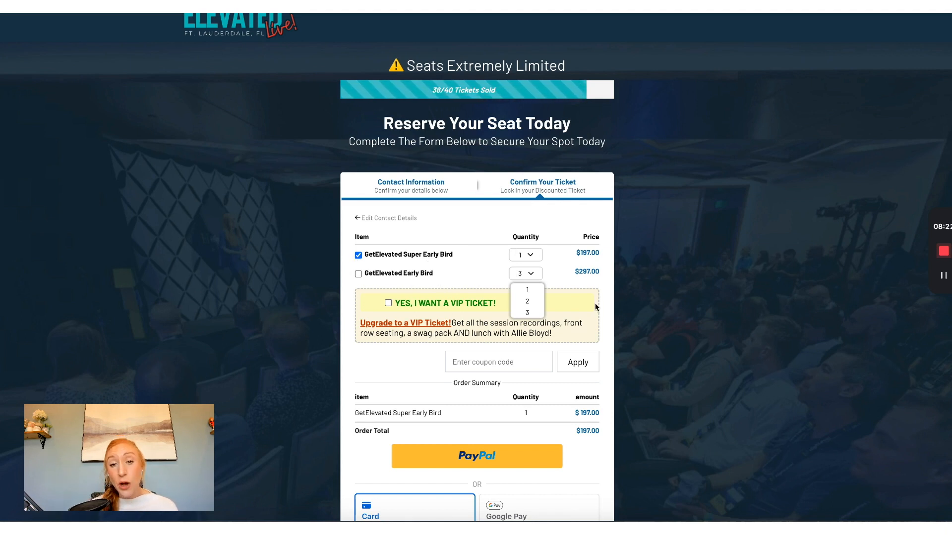
Add the VIP ticket bump to the order, toggling it off and on to compare the order summary
click(389, 304)
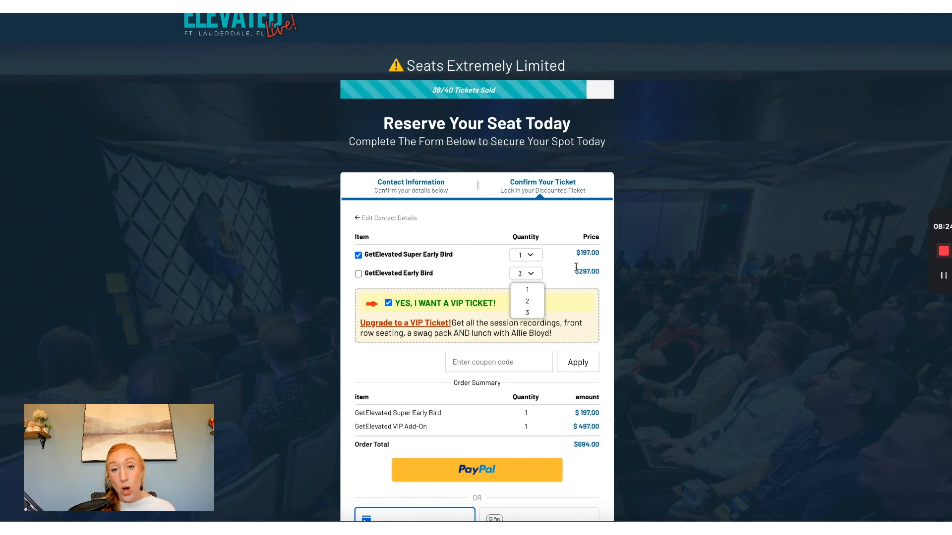
click(521, 275)
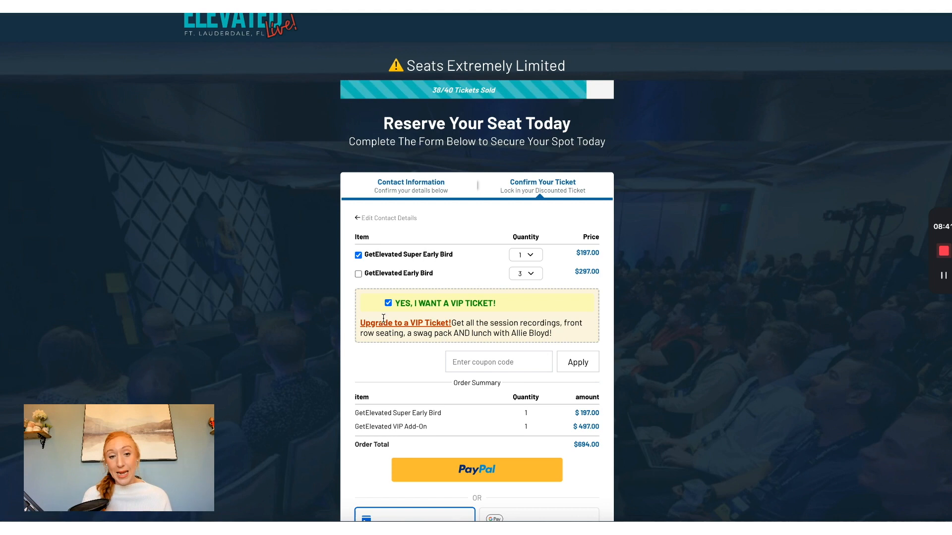
drag(360, 326, 452, 325)
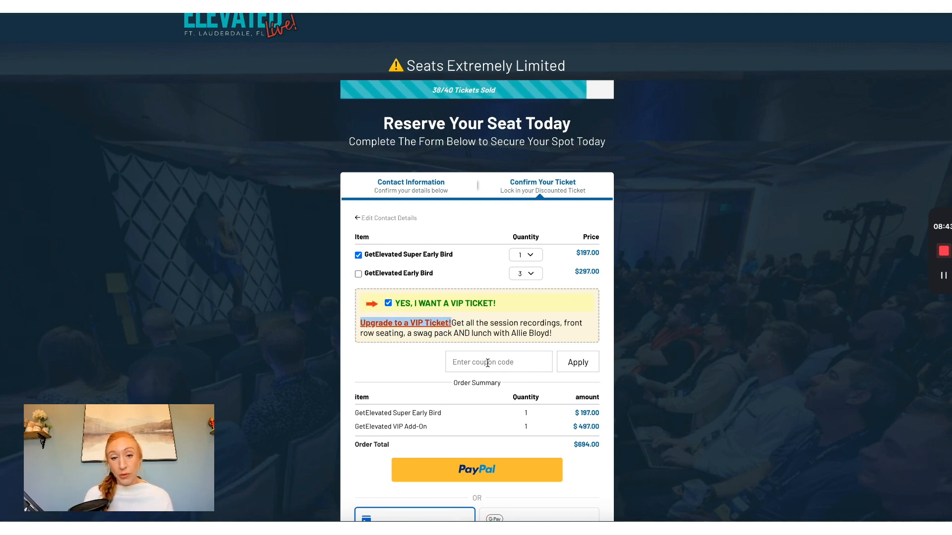
click(486, 335)
click(387, 304)
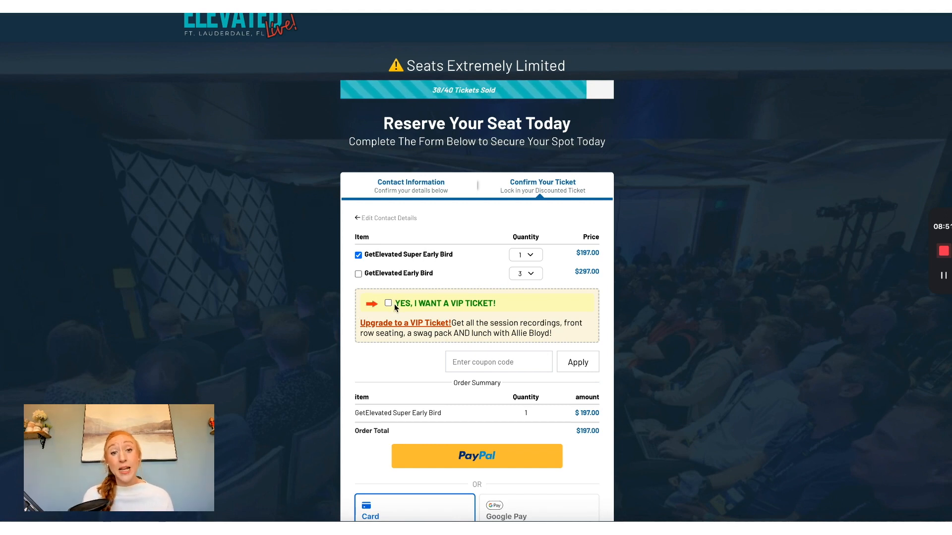
click(394, 304)
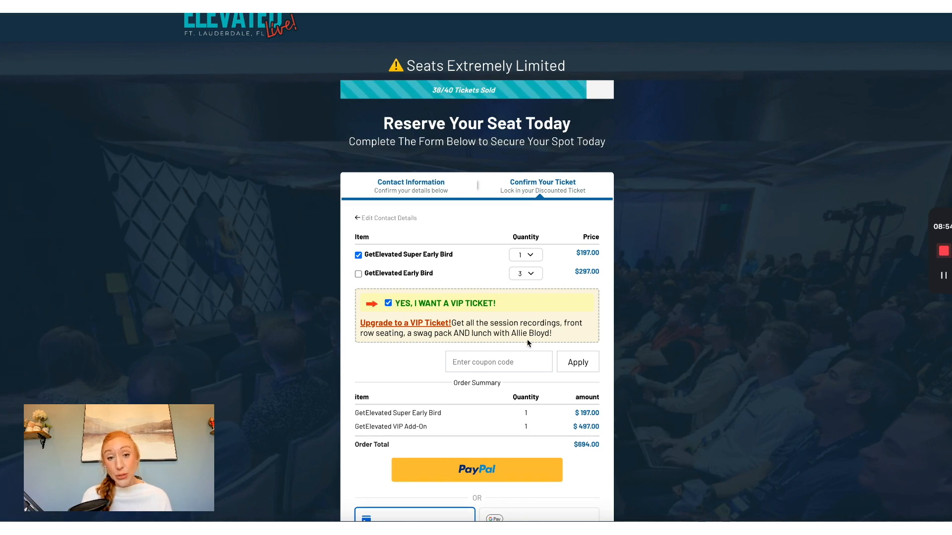
click(388, 304)
click(389, 304)
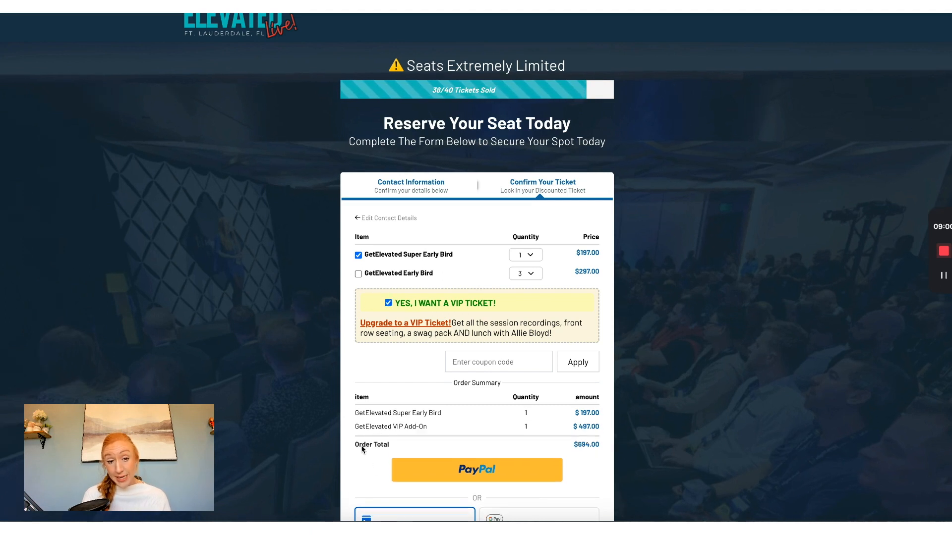
Examine the VIP add-on and total in the order summary, the coupon code field and the payment options
drag(352, 428, 421, 429)
triple_click(433, 423)
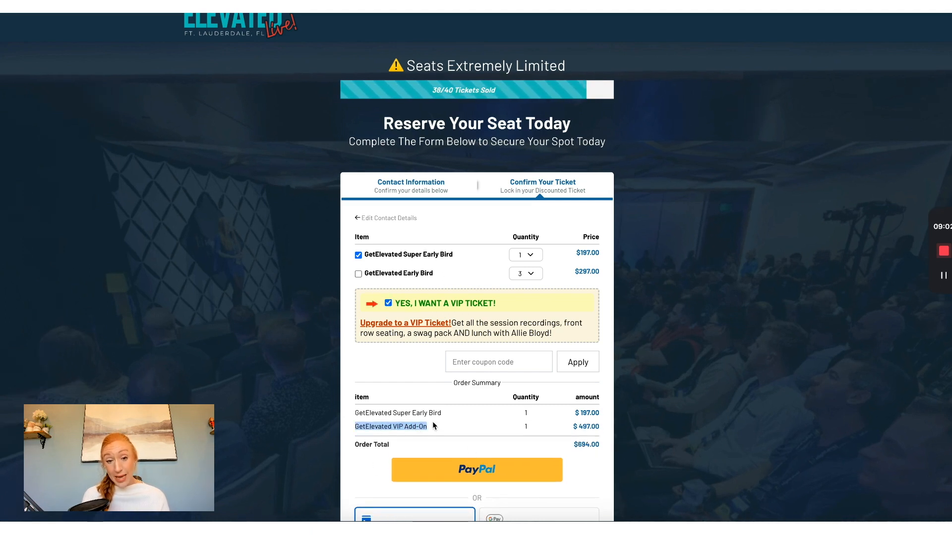
click(608, 445)
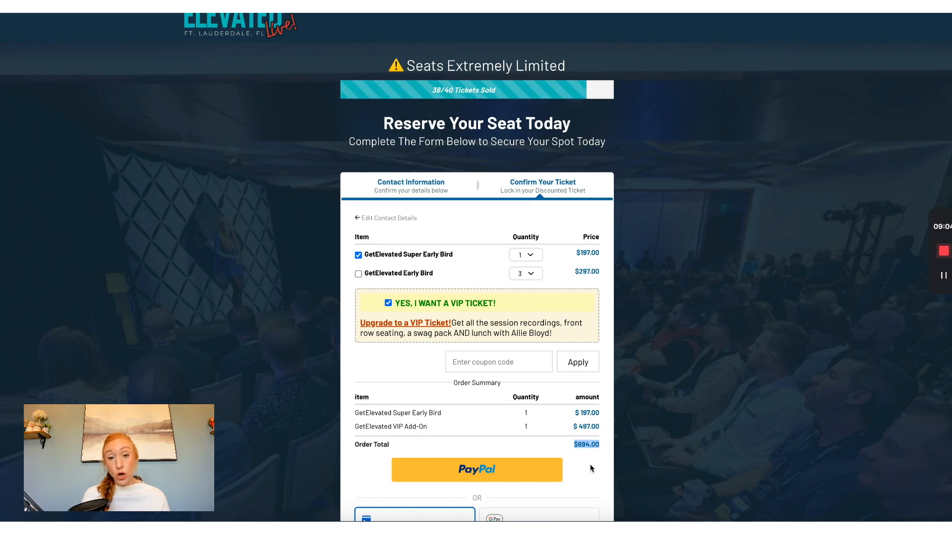
click(477, 366)
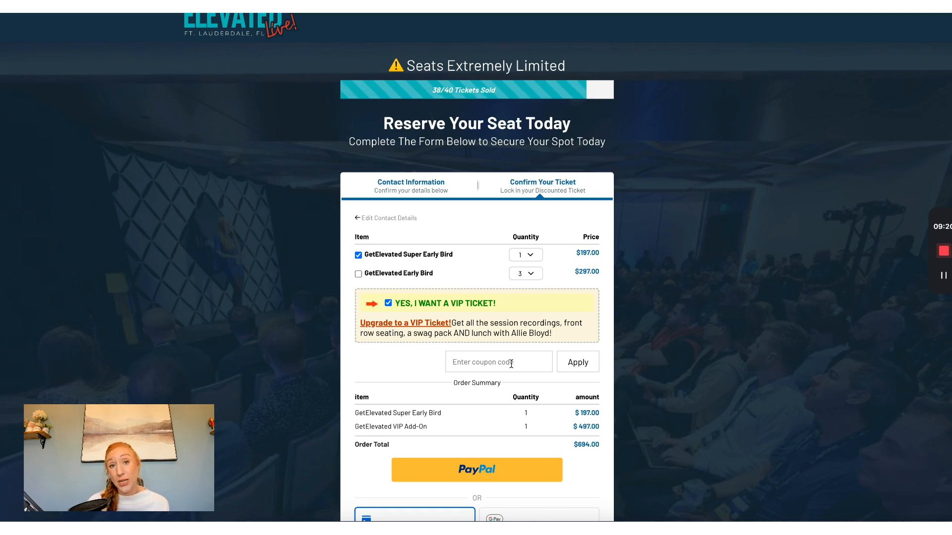
scroll(512, 480, down, 4)
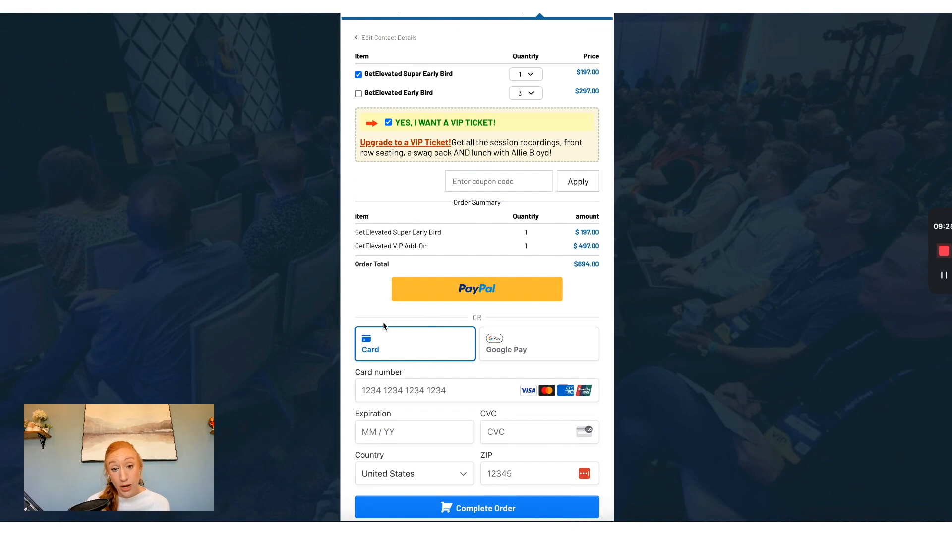
scroll(370, 341, down, 1)
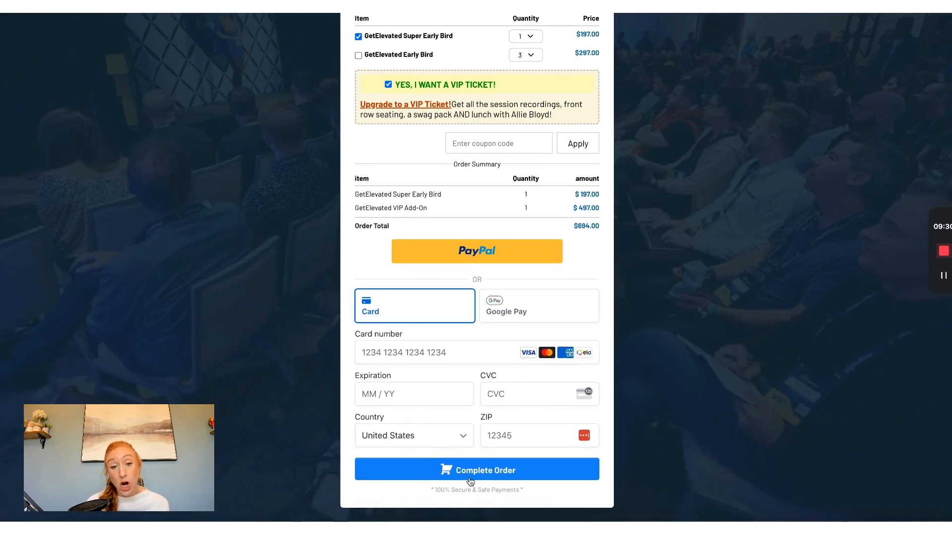
scroll(511, 221, up, 4)
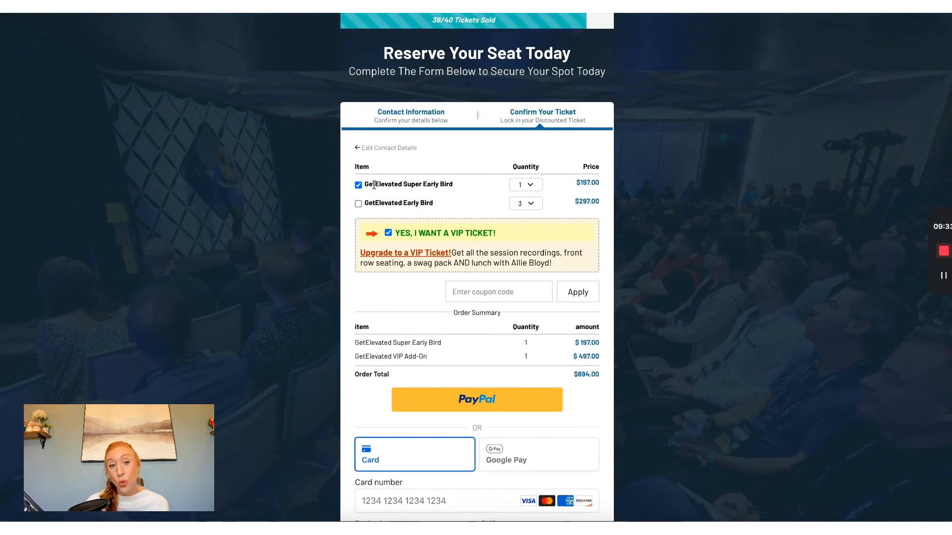
Return to the funnel and delete GetElevated Super Early Bird from the STD Order Form's products, confirming with "DELETE"
click(447, 5)
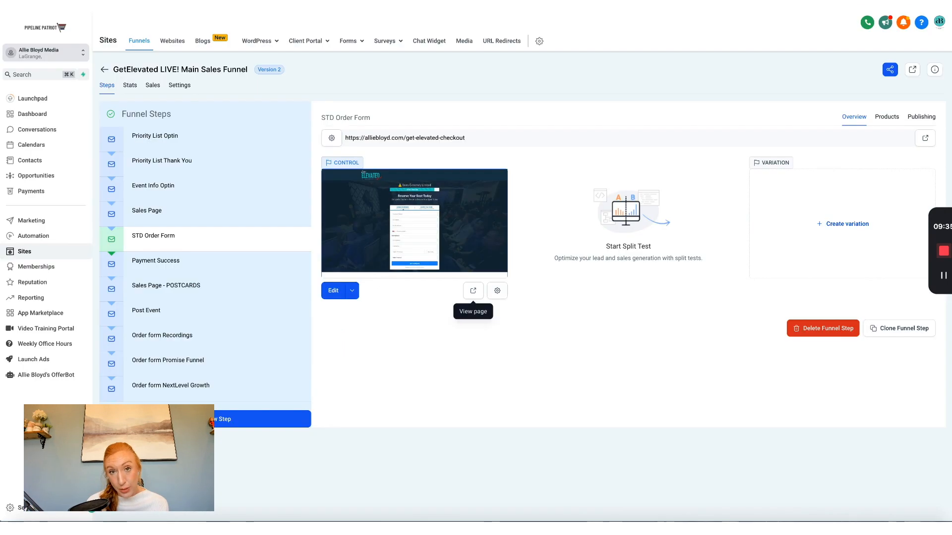
click(885, 118)
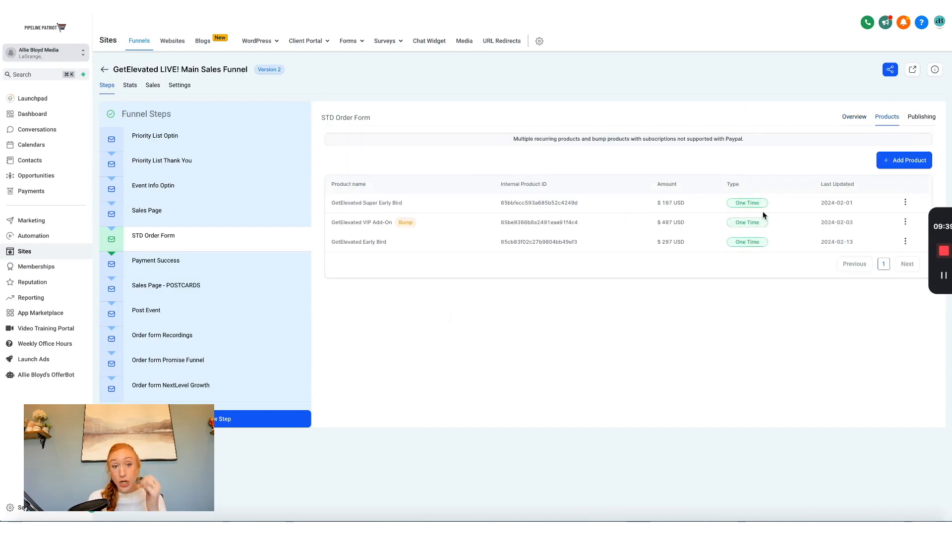
click(905, 202)
click(894, 191)
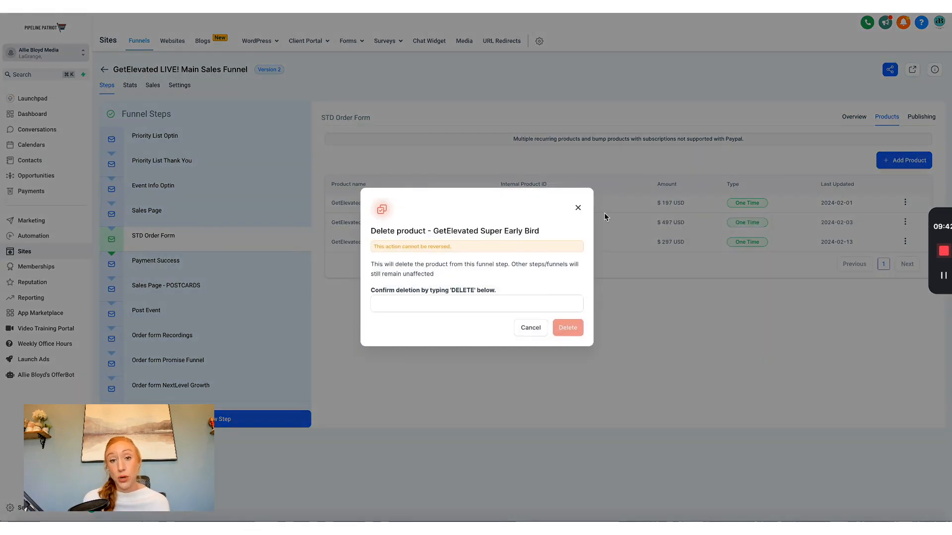
click(497, 304)
text(D)
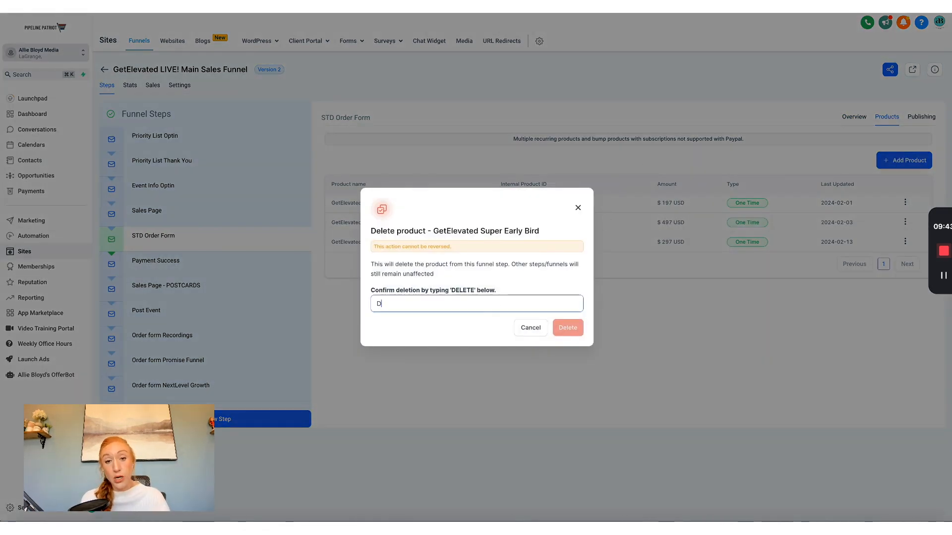
text(ELETE)
click(566, 329)
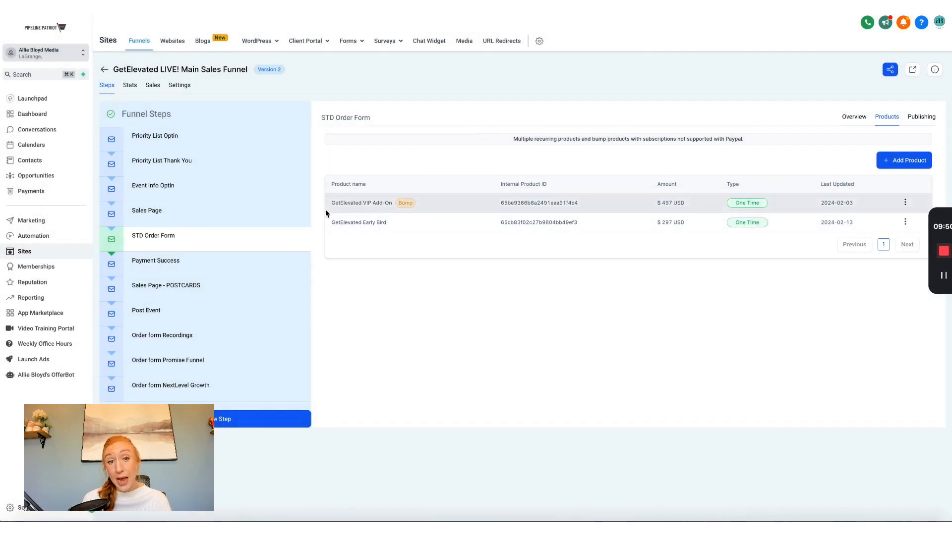
Open the STD Order Form page in the page editor and select its Two Step Order element
click(853, 117)
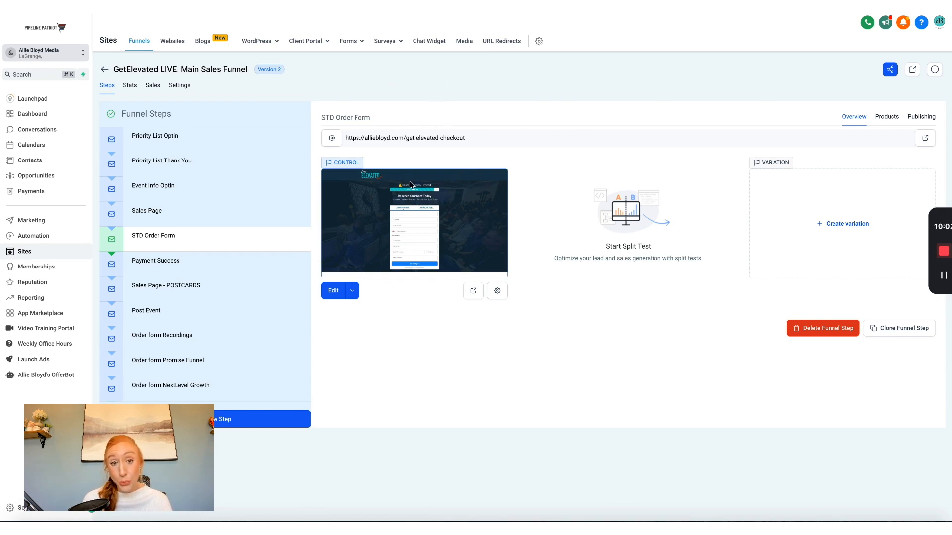
click(332, 292)
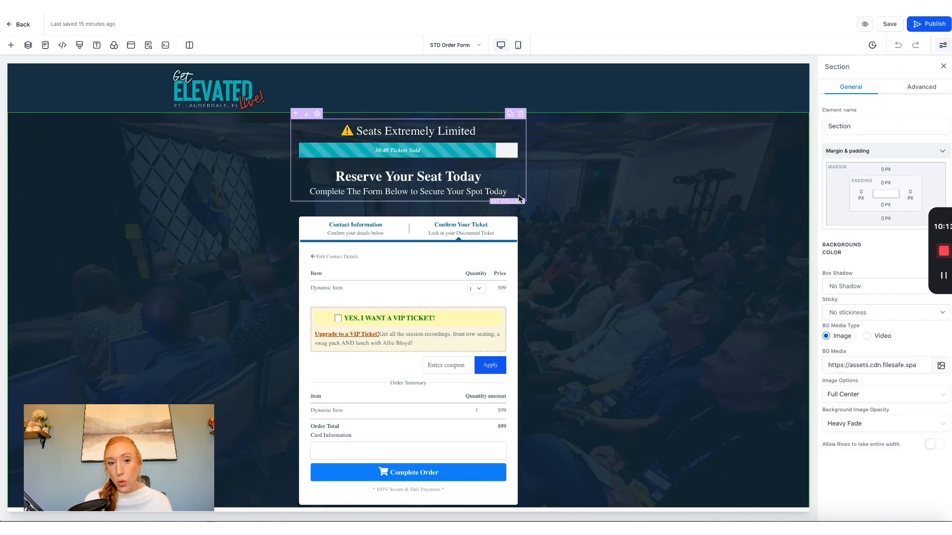
click(421, 264)
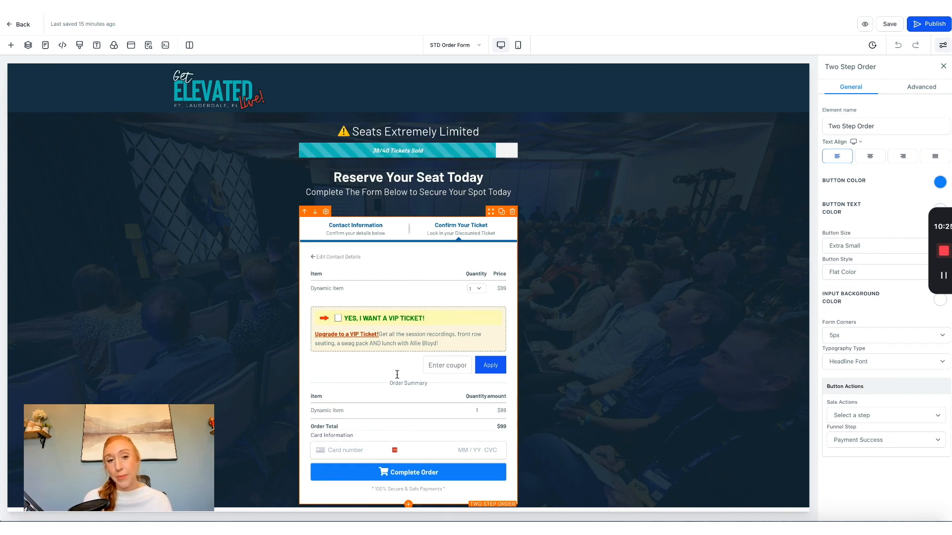
scroll(407, 308, down, 1)
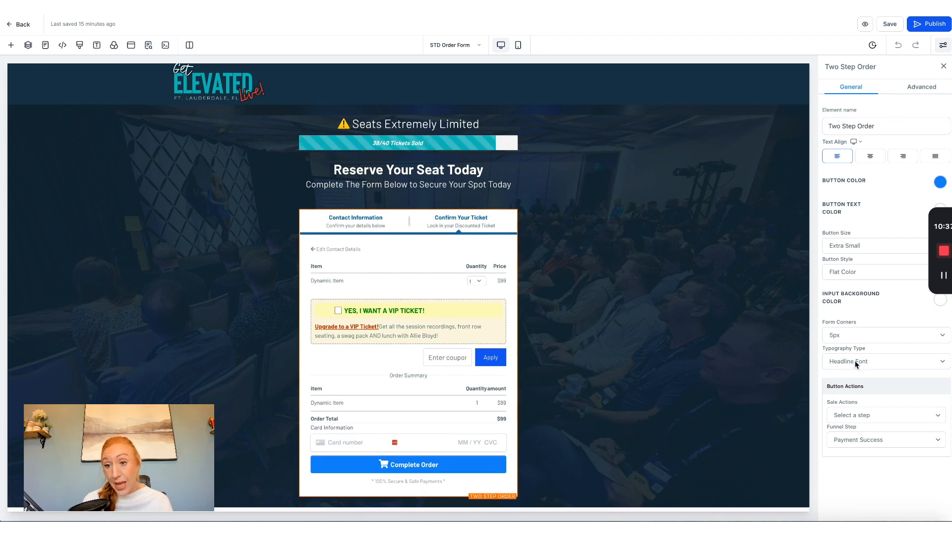
Examine the Two Step Order element's button actions, including the available sale actions and the funnel steps to go to
drag(828, 393, 867, 388)
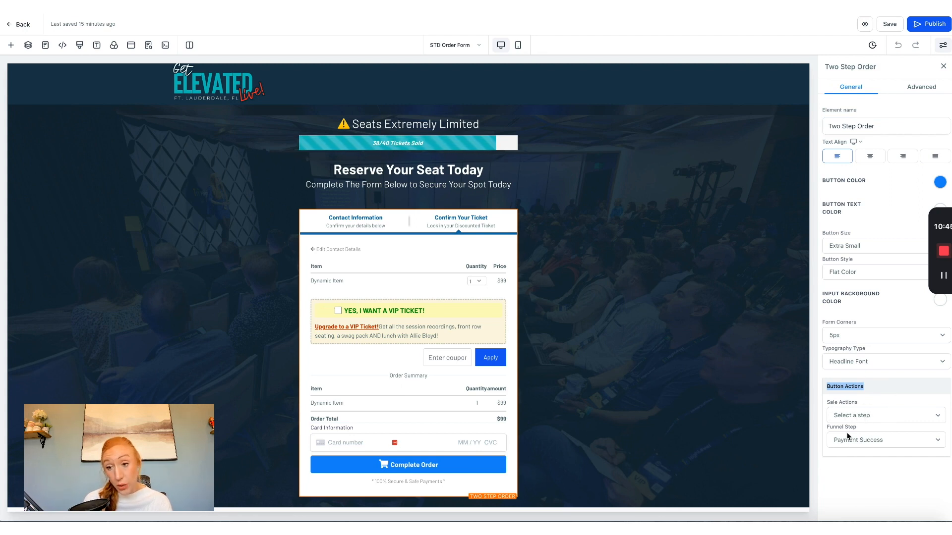
click(833, 442)
click(873, 441)
click(854, 417)
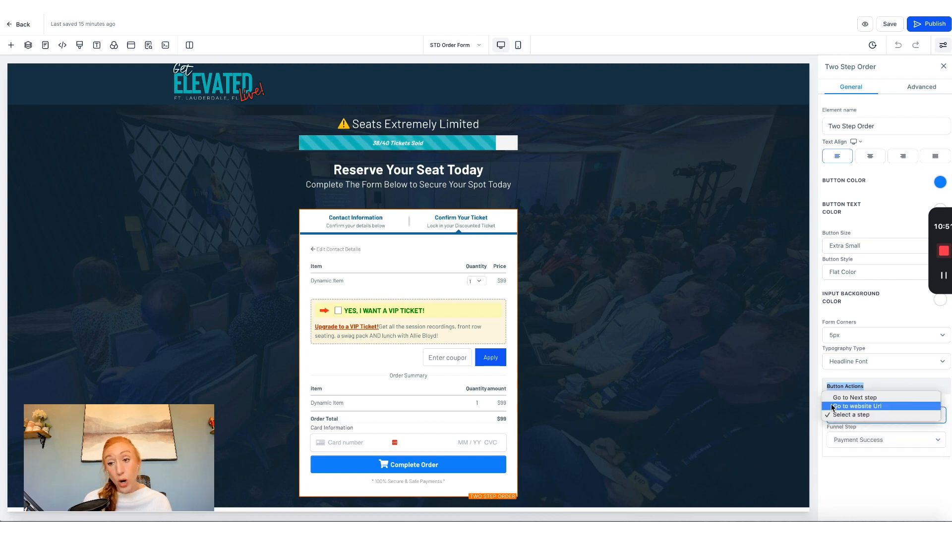
click(875, 475)
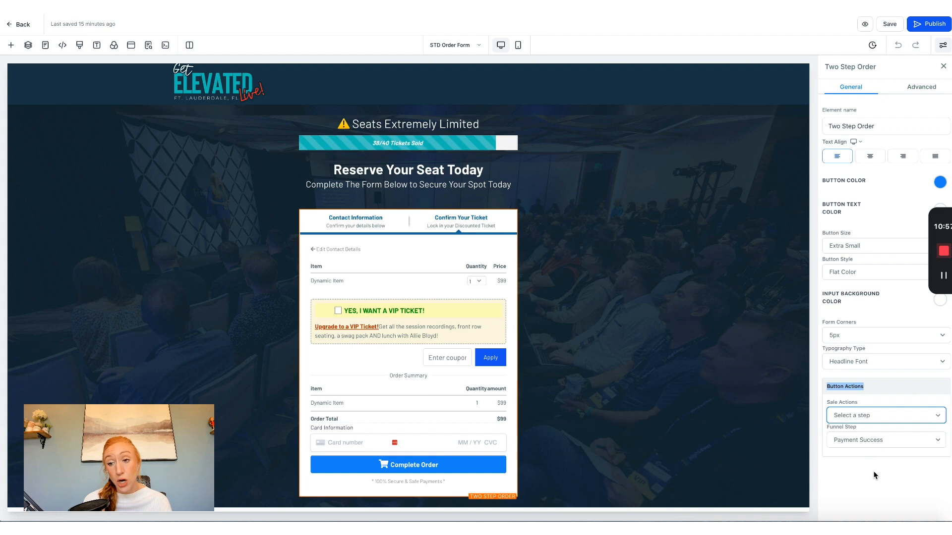
click(853, 441)
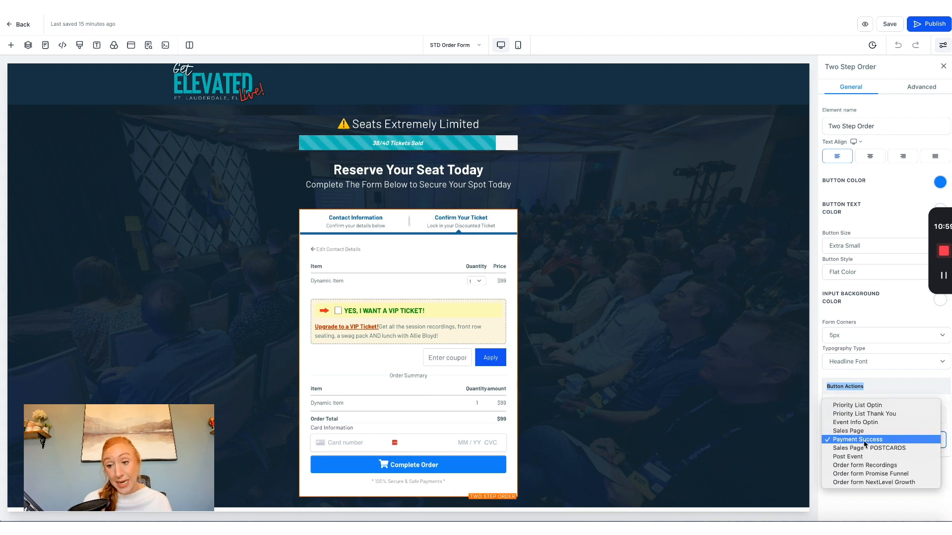
click(945, 470)
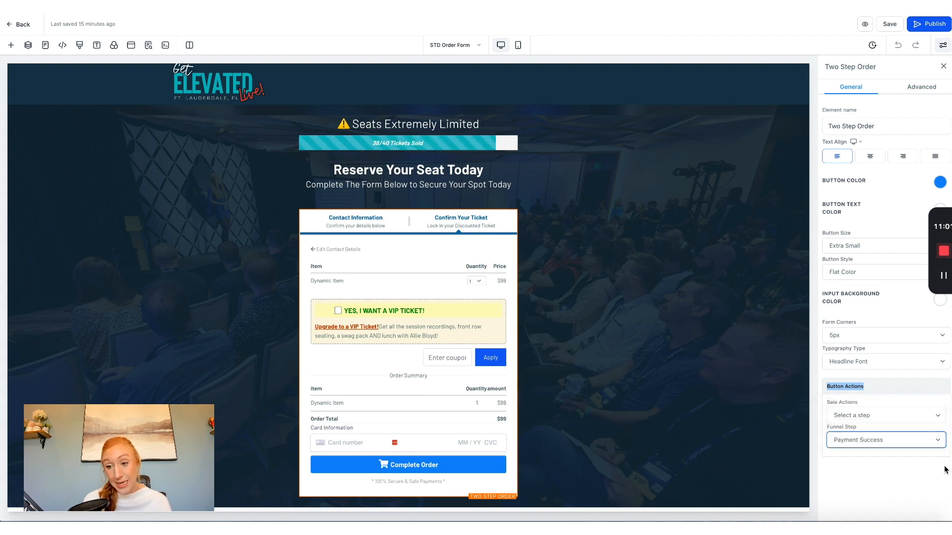
Display the Step #1 form options in the Two Step Order element's advanced settings
click(924, 87)
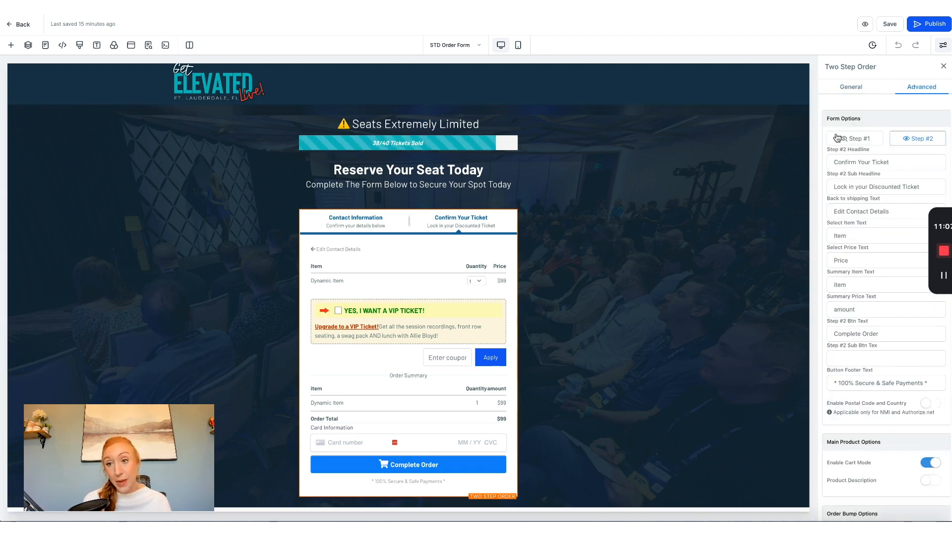
click(853, 139)
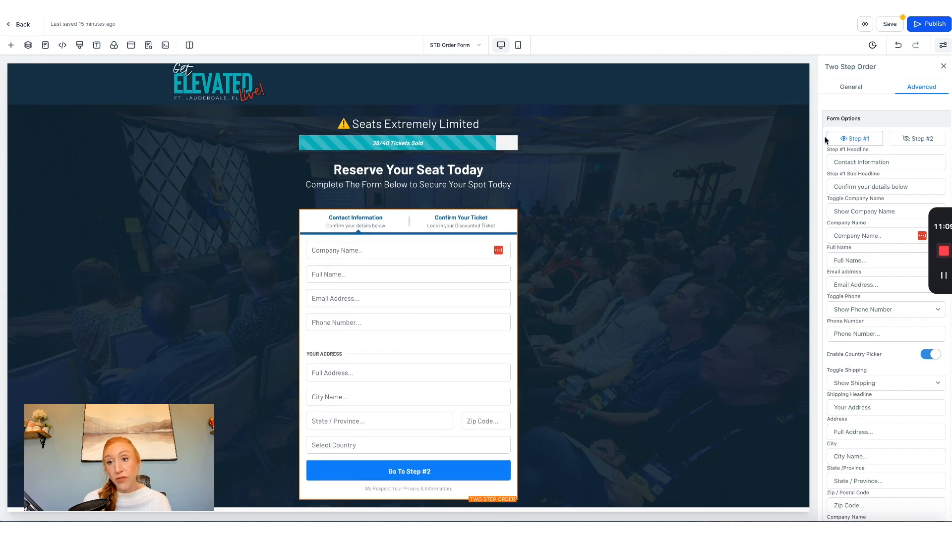
Examine the Step #1 headline, sub headline and company name visibility options, comparing them briefly with the Step #2 form
click(914, 140)
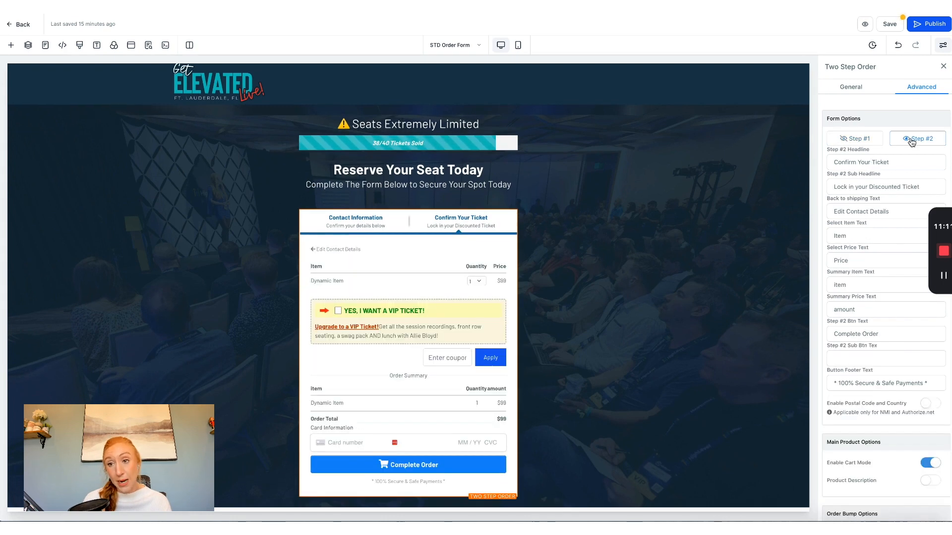
click(858, 139)
scroll(837, 142, down, 1)
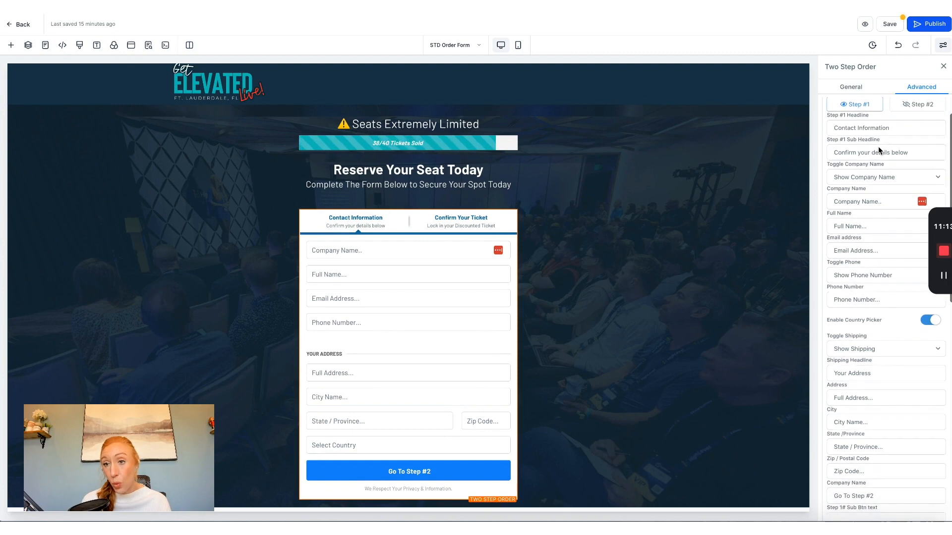
drag(835, 129, 934, 136)
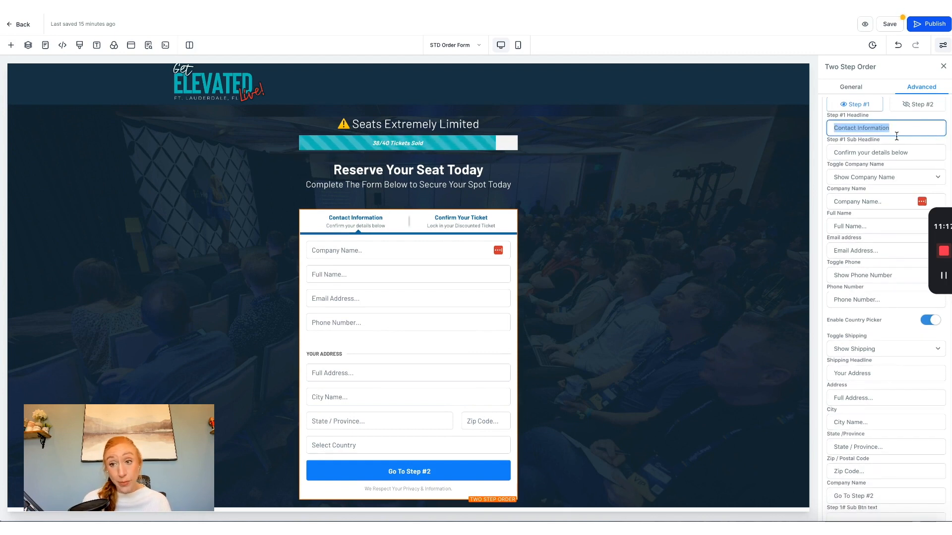
drag(839, 155, 936, 156)
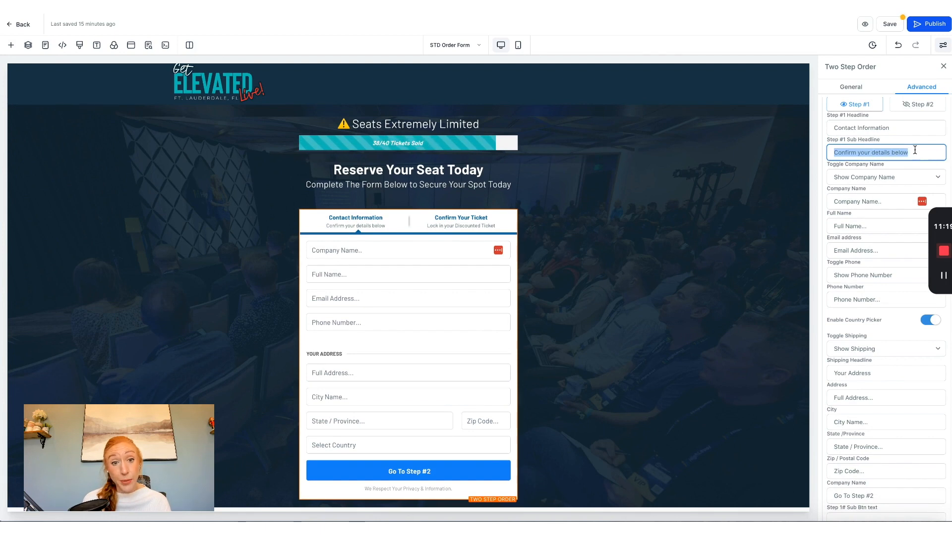
click(914, 150)
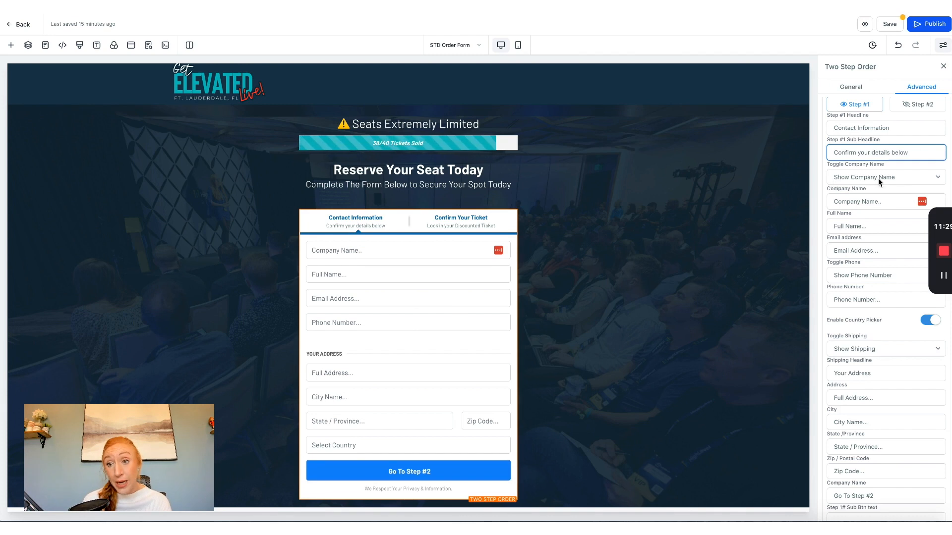
click(861, 181)
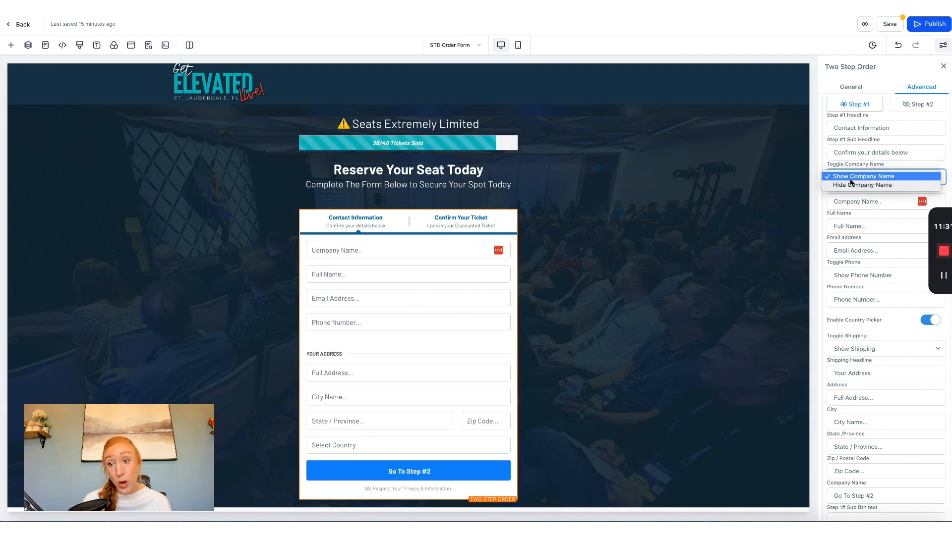
click(883, 178)
scroll(865, 222, down, 1)
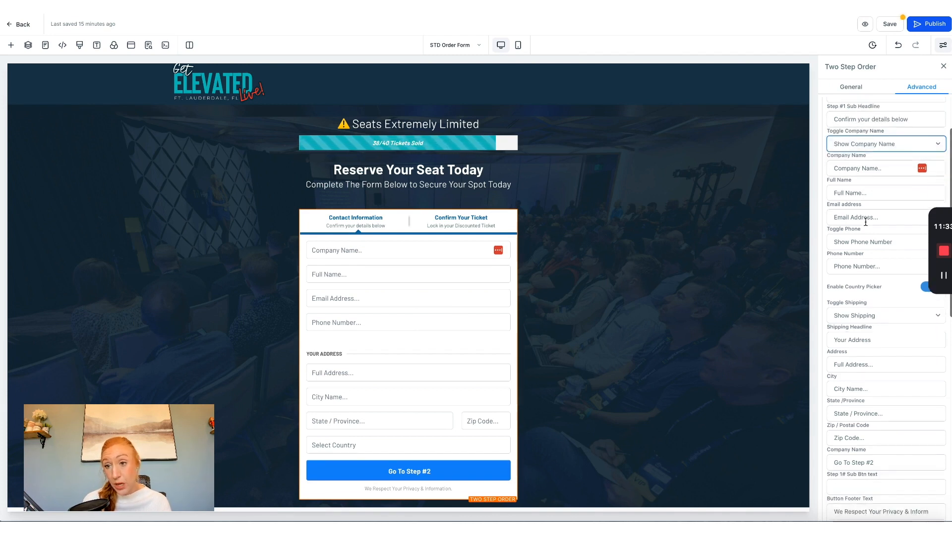
Try Hide Shipping for the Step #1 form's shipping fields, and restore Show Shipping
scroll(852, 263, down, 3)
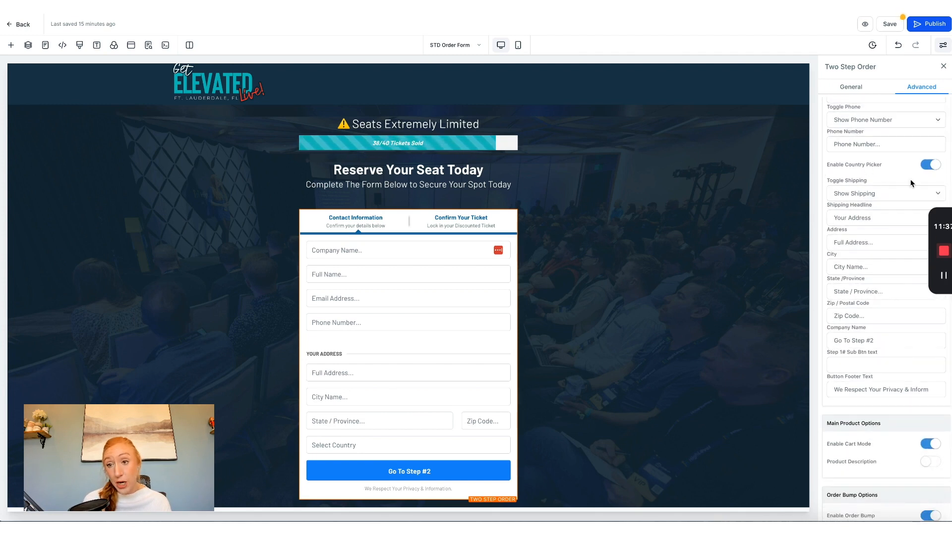
scroll(912, 184, down, 2)
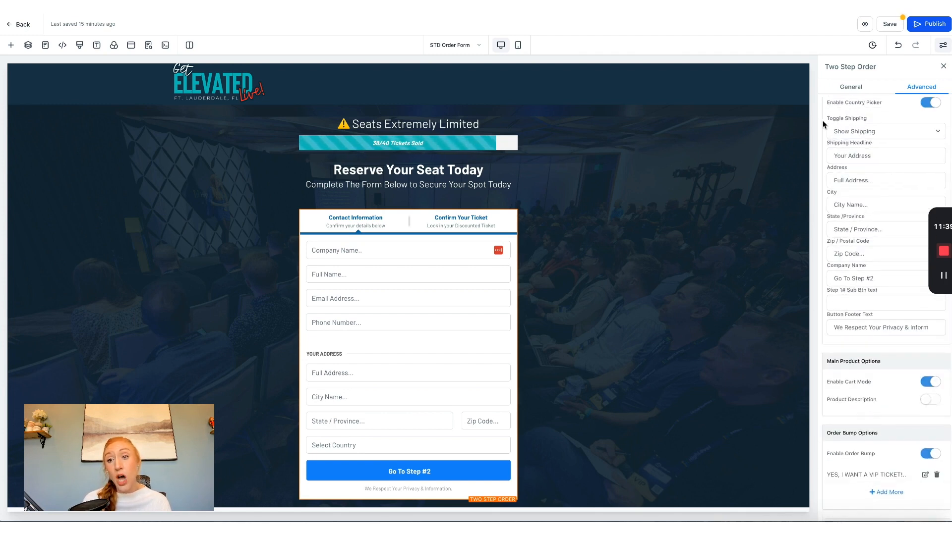
click(856, 133)
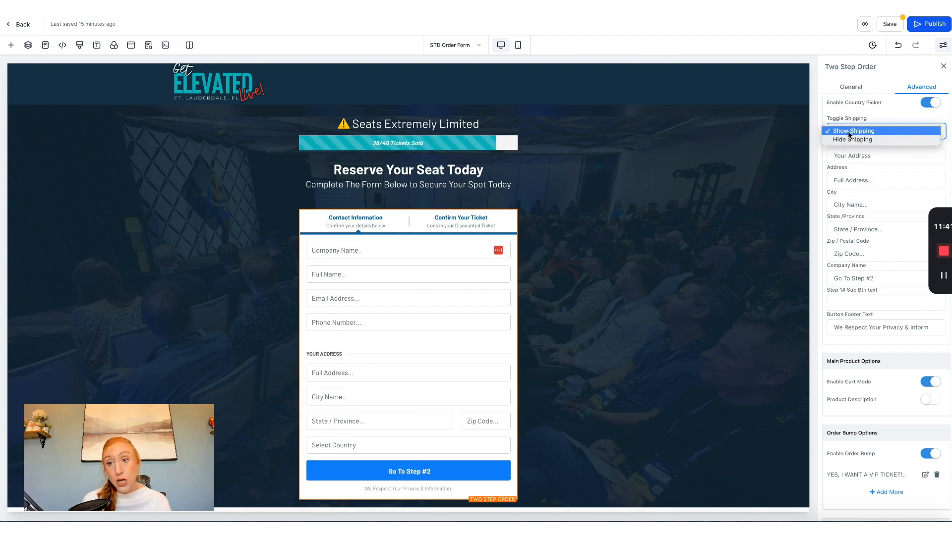
click(849, 140)
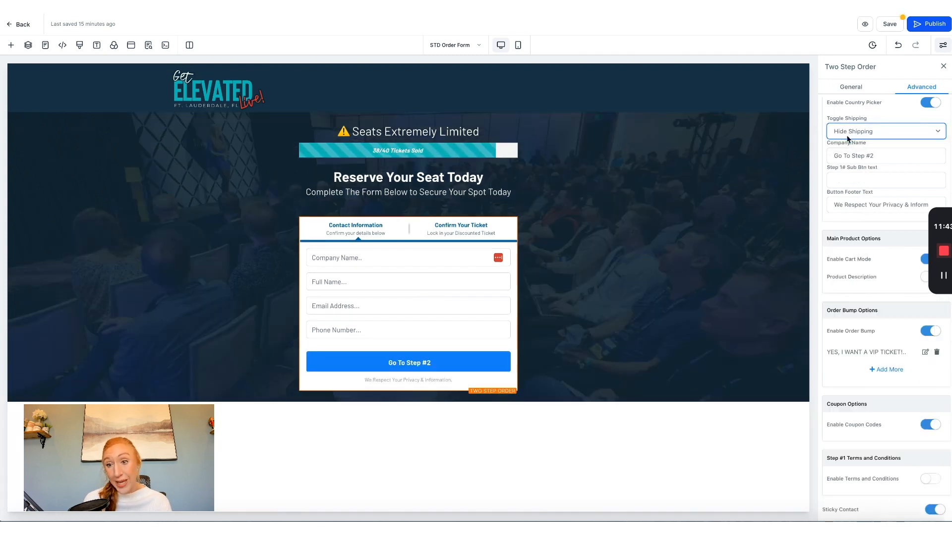
click(848, 135)
click(846, 122)
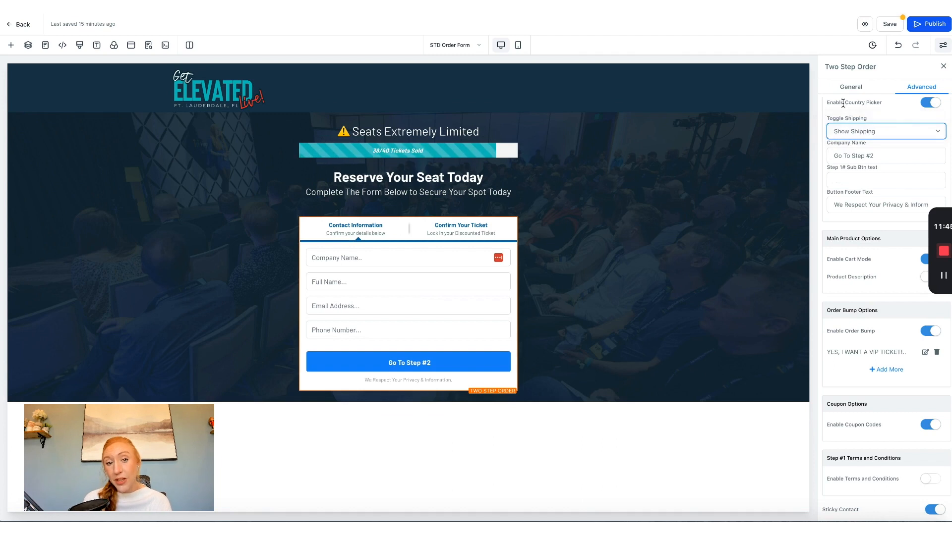
Review the Step #1 shipping headline and the "Go To Step #2" button text against the form preview
scroll(699, 280, down, 1)
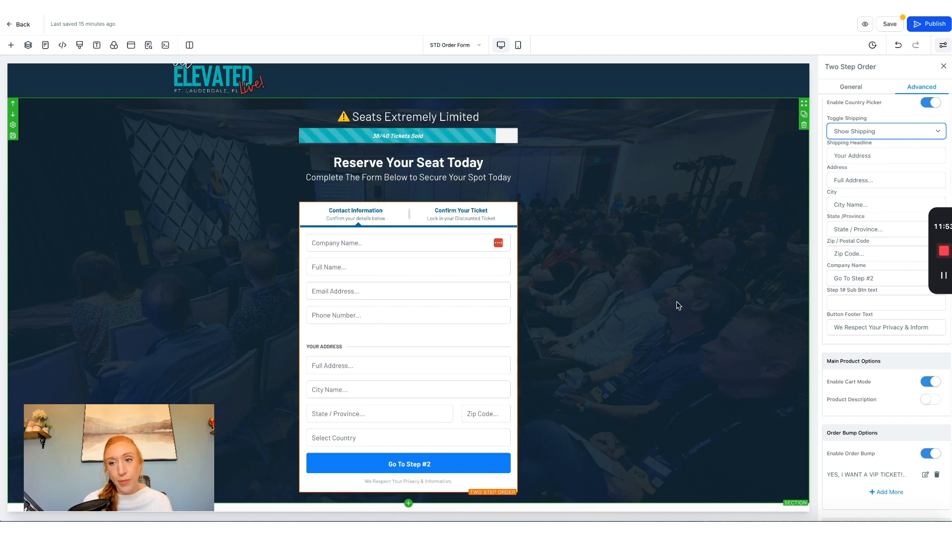
scroll(292, 398, up, 1)
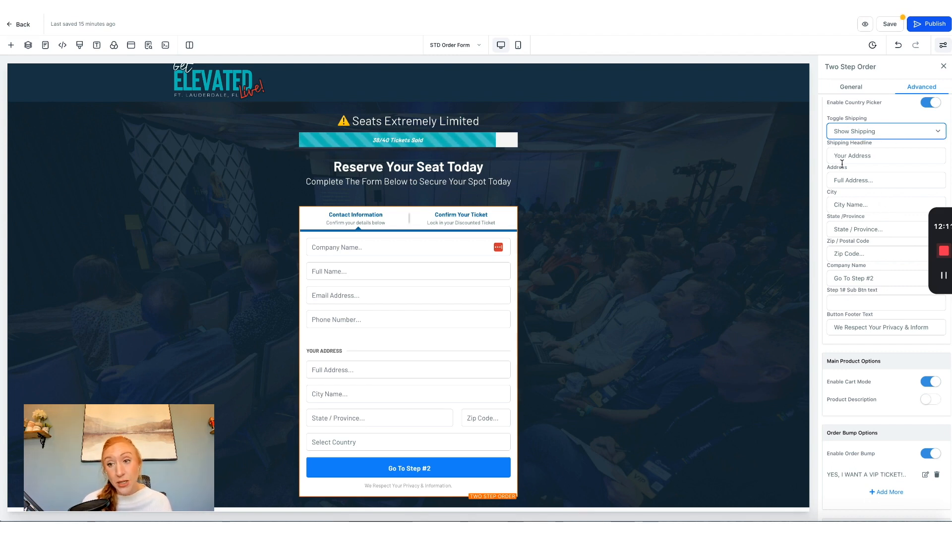
scroll(613, 253, down, 1)
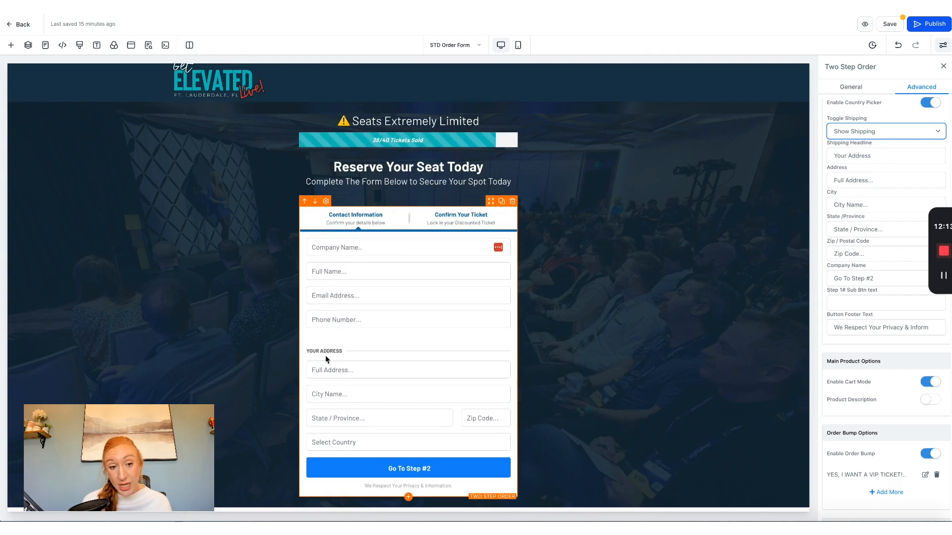
triple_click(873, 156)
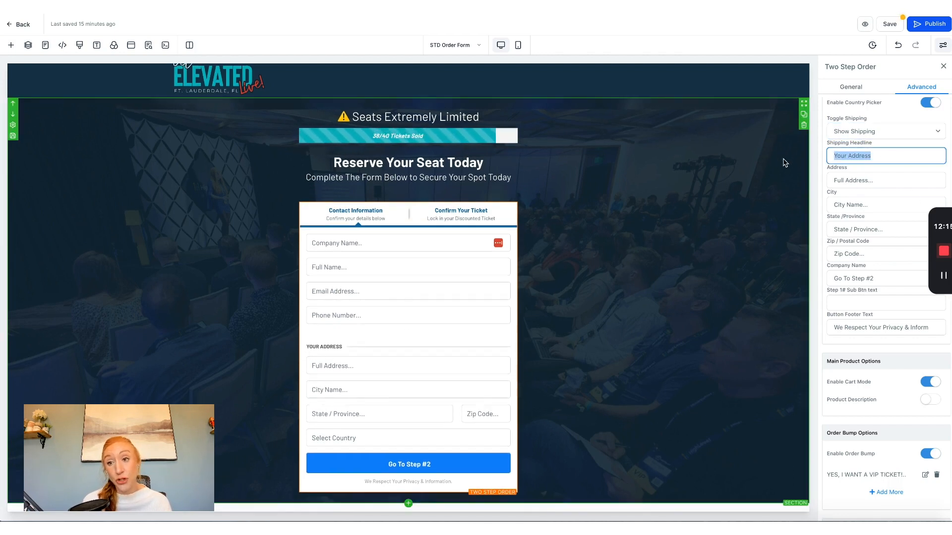
click(884, 160)
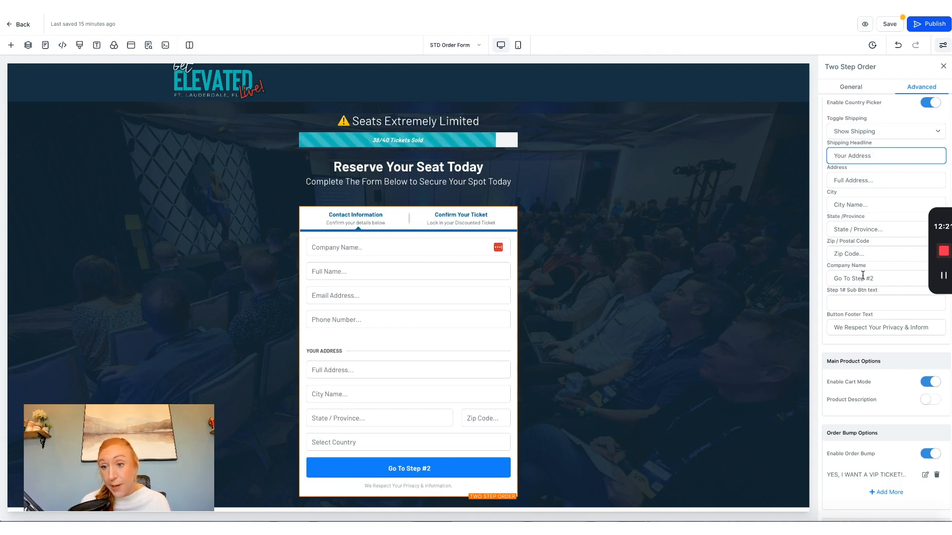
drag(830, 280, 889, 278)
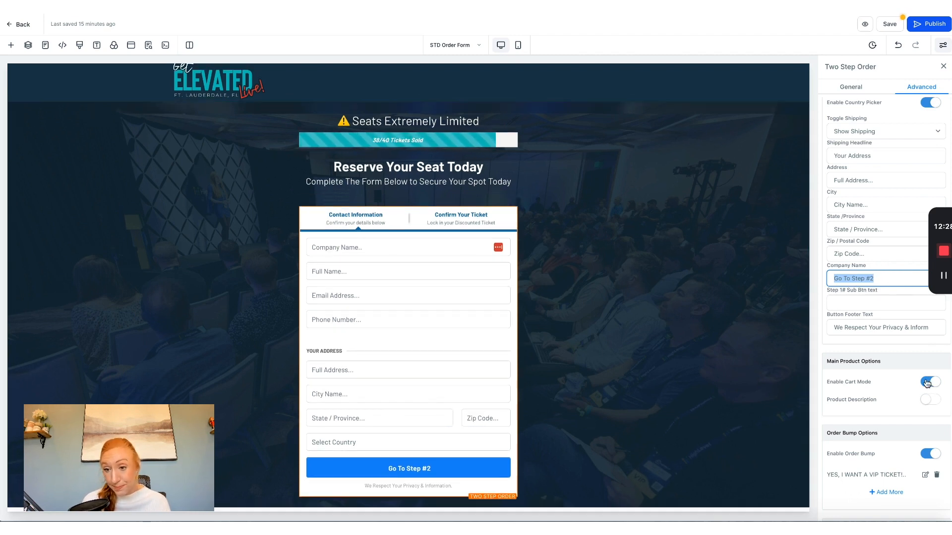
Examine the main product options, the VIP ticket order bump and the coupon code setting of the Two Step Order element
drag(825, 362, 891, 364)
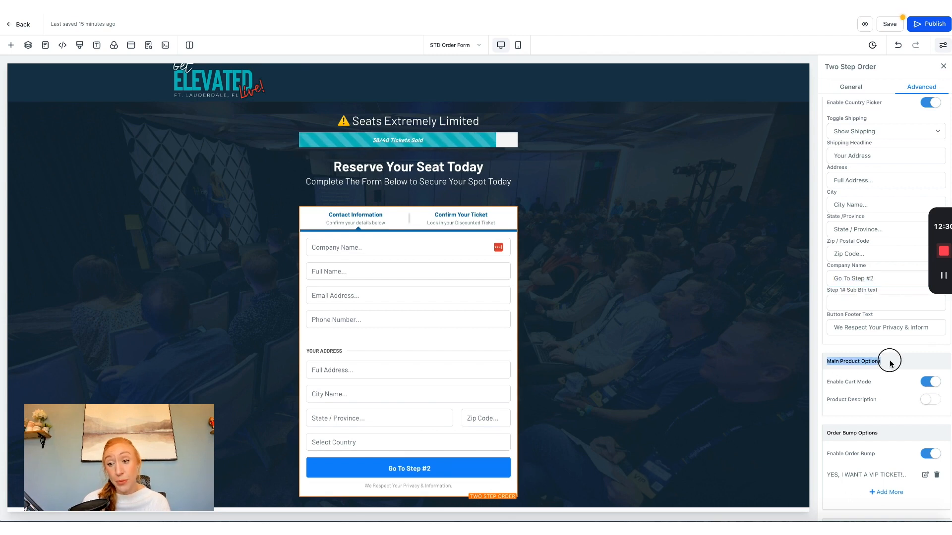
scroll(879, 387, down, 1)
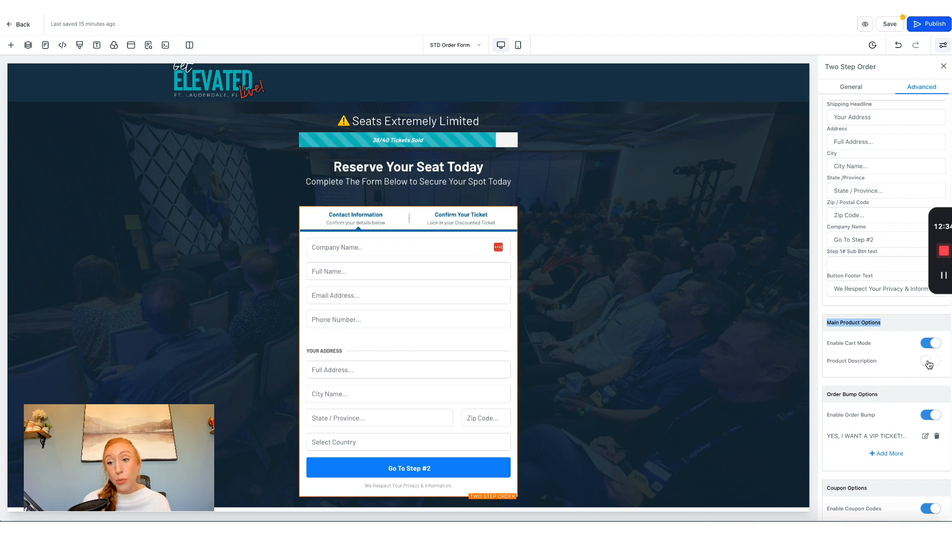
scroll(889, 369, down, 3)
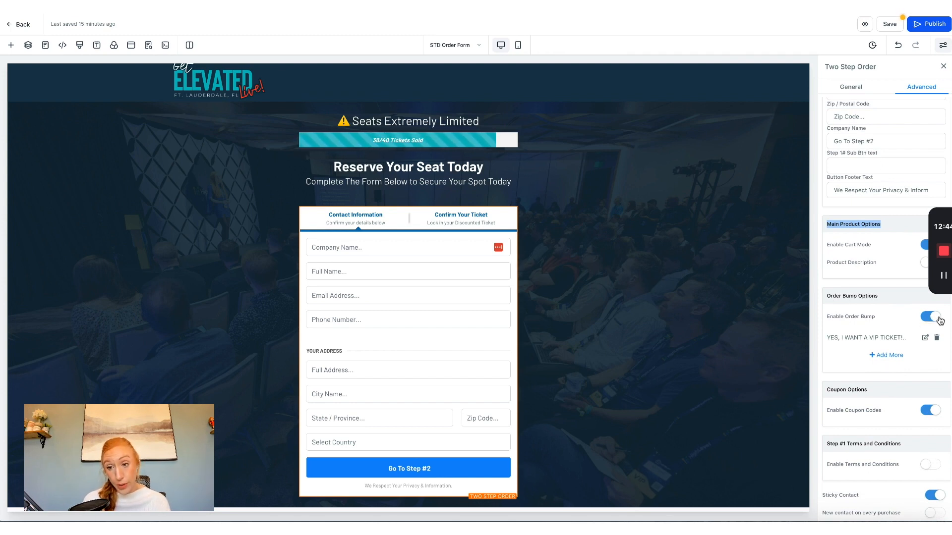
drag(824, 338, 910, 341)
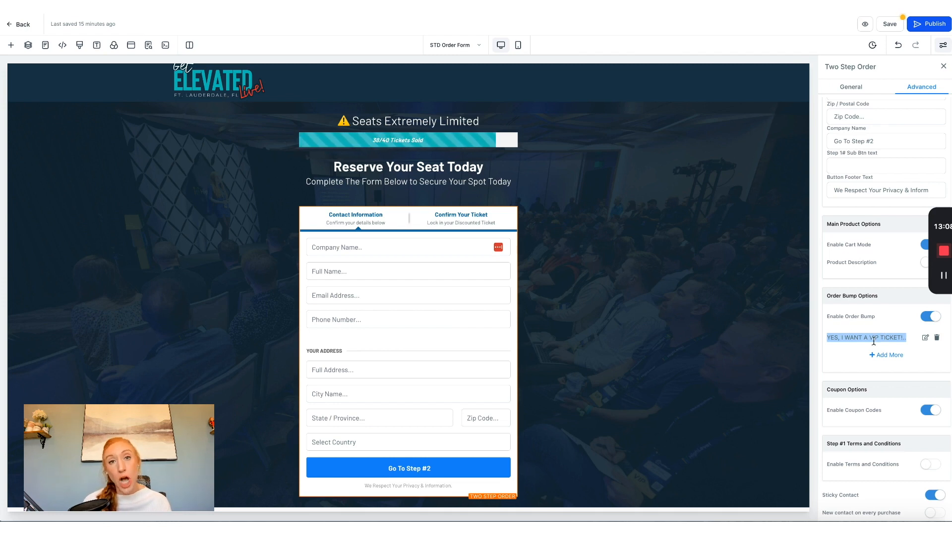
scroll(876, 340, down, 2)
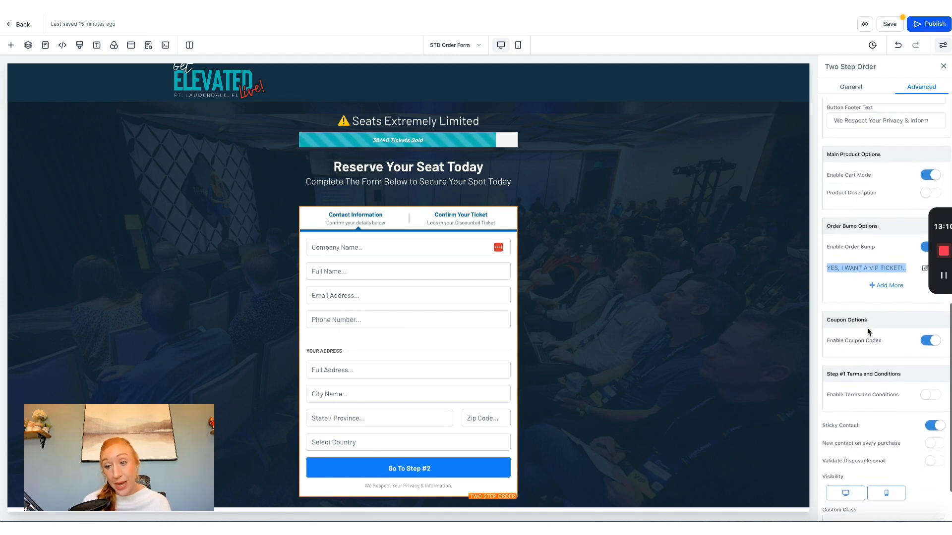
scroll(879, 339, down, 1)
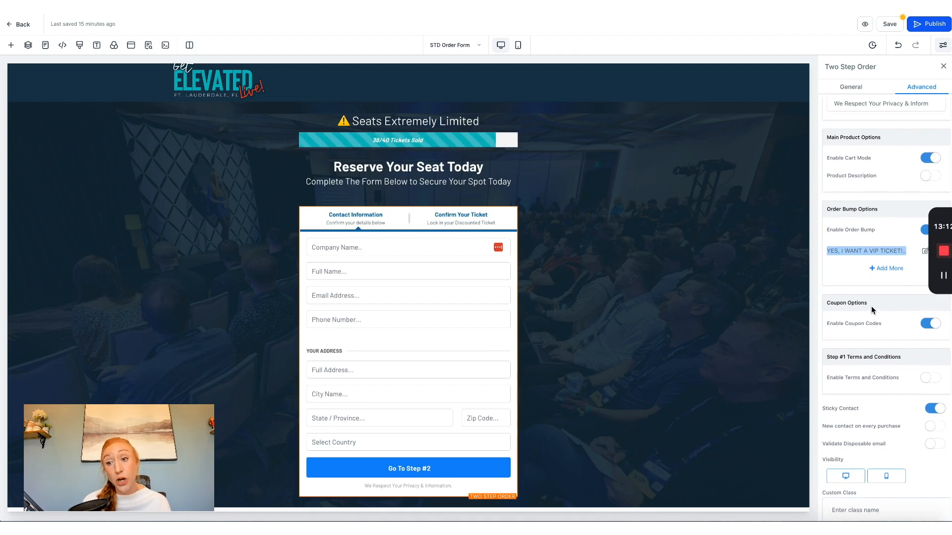
drag(825, 323, 892, 325)
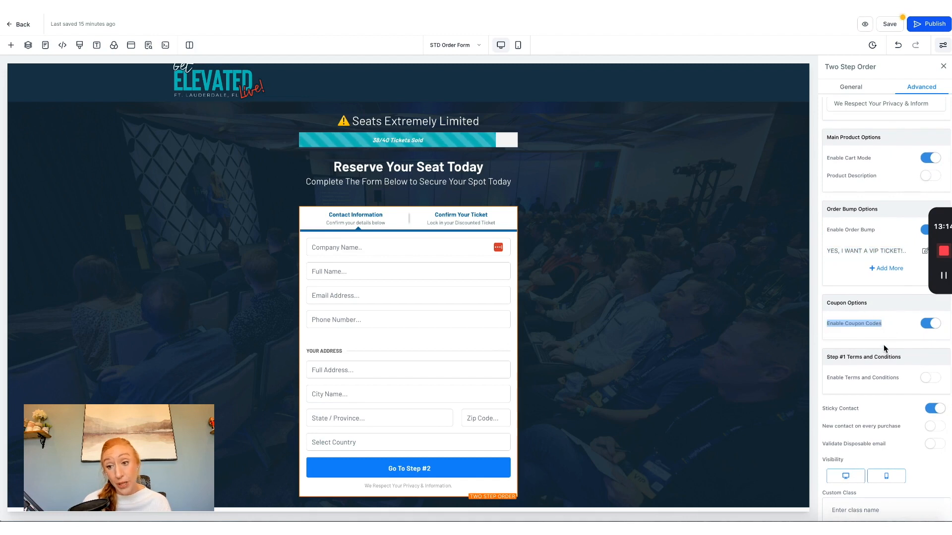
Enable Step #1 terms and conditions with the text "By checking out, I agree to the terms and conditions"
scroll(883, 344, down, 1)
drag(825, 306, 910, 311)
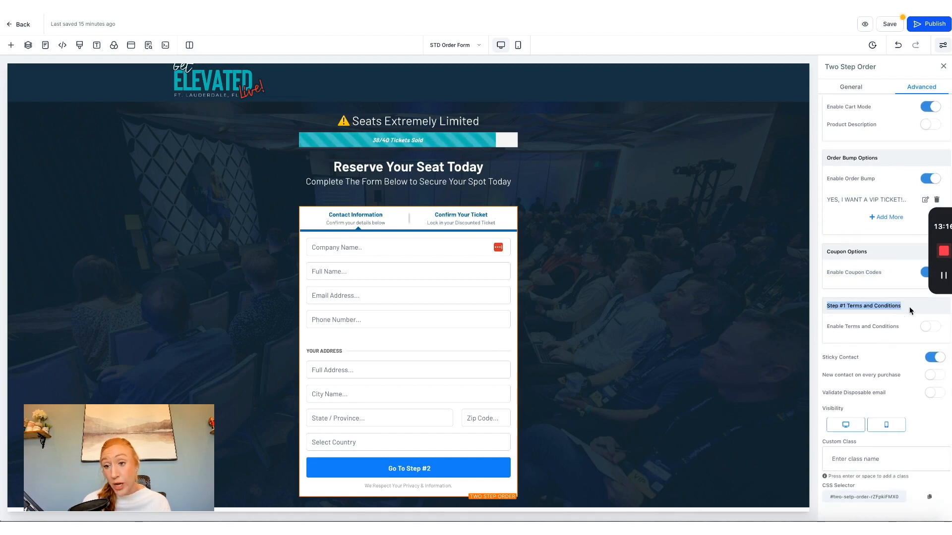
click(929, 326)
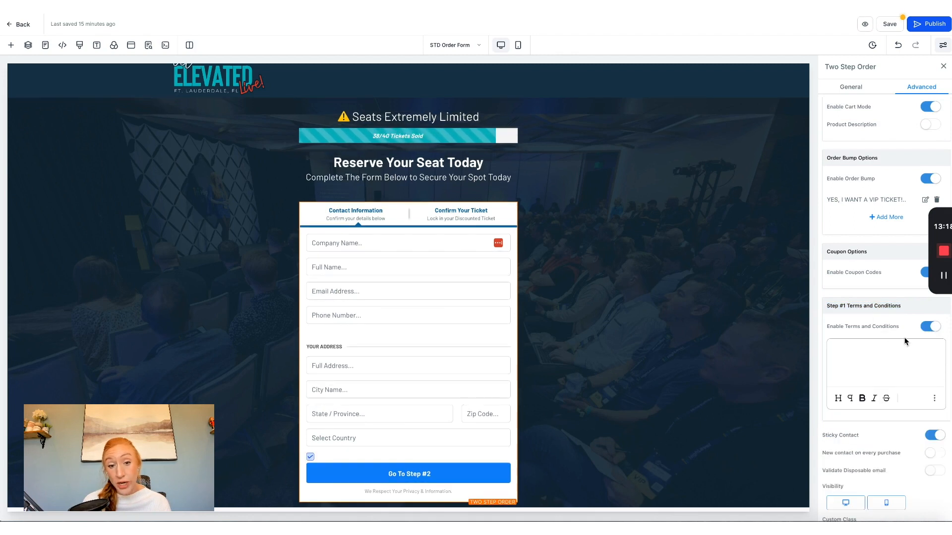
scroll(887, 334, down, 1)
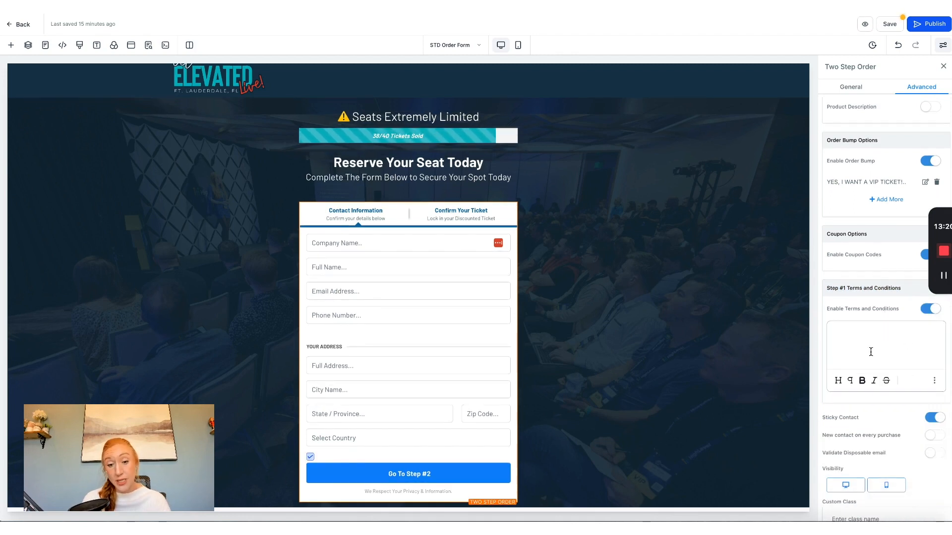
click(871, 352)
text(By h checking)
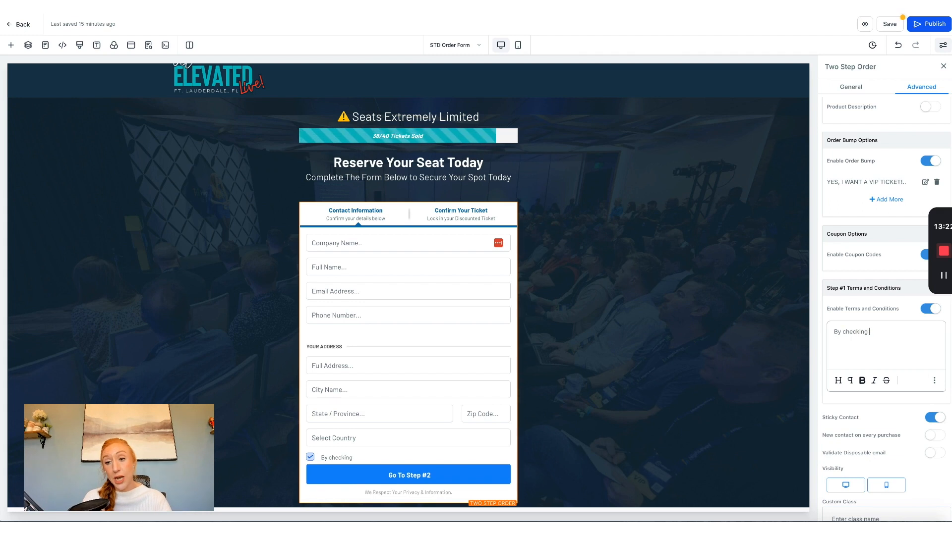
text( out, I agree to t)
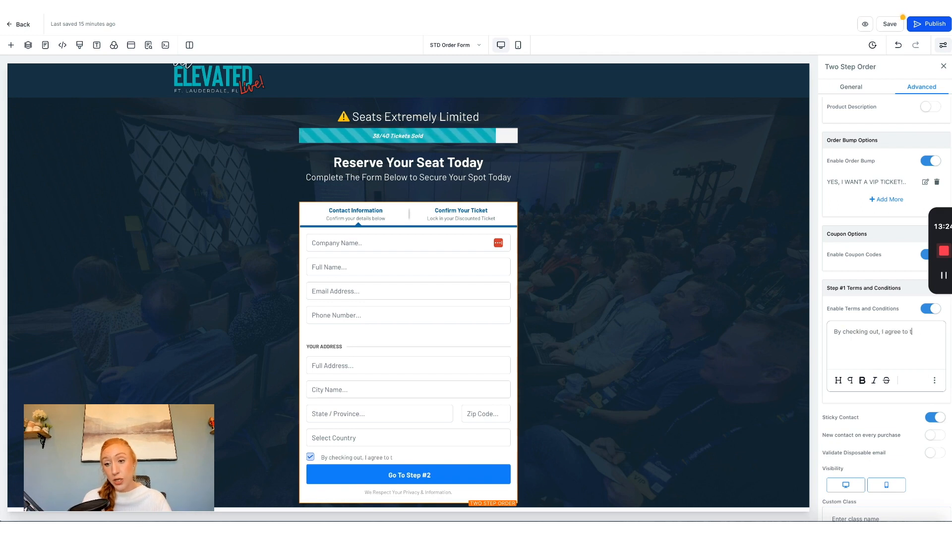
text(he terms and conditions)
scroll(908, 386, down, 1)
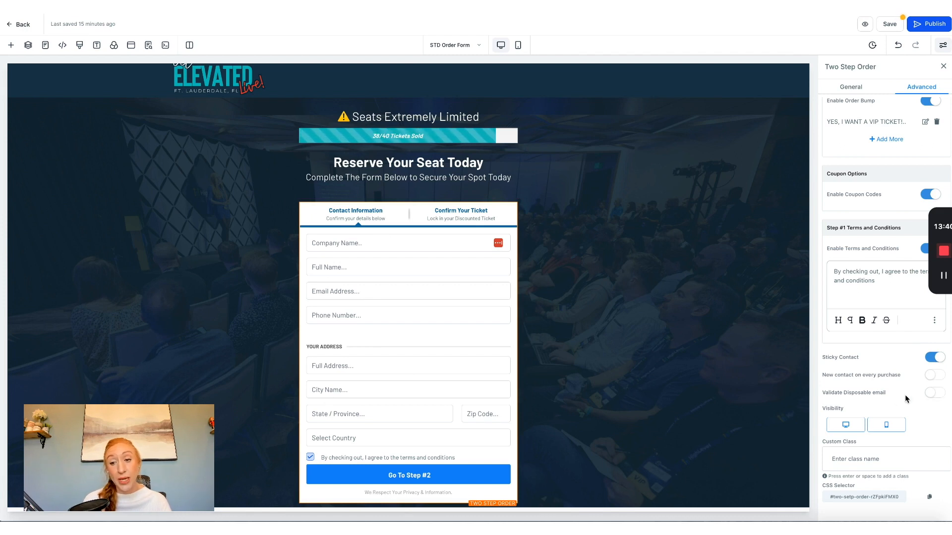
Display the Step #2 form options and review its headline, sub headline, item, price and button texts
scroll(880, 323, up, 10)
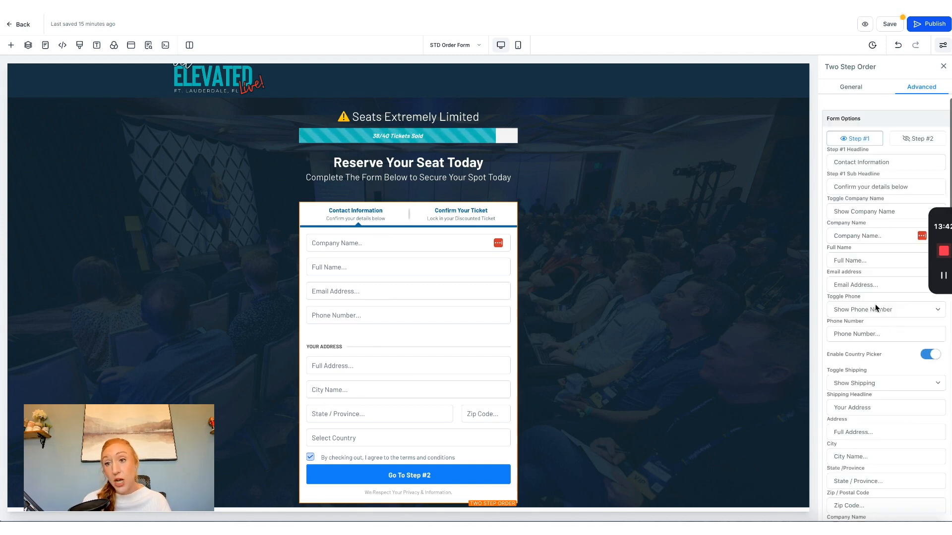
click(910, 139)
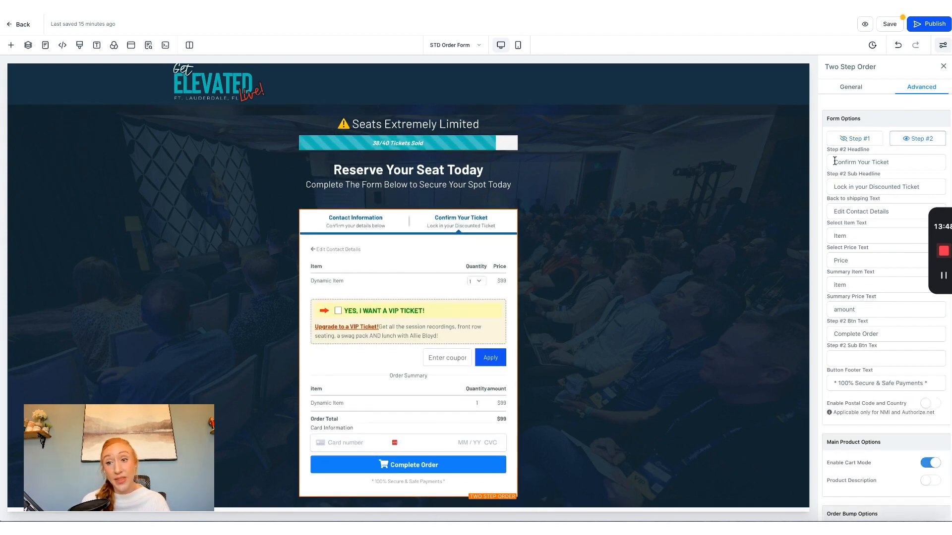
drag(837, 162, 920, 162)
drag(832, 187, 920, 187)
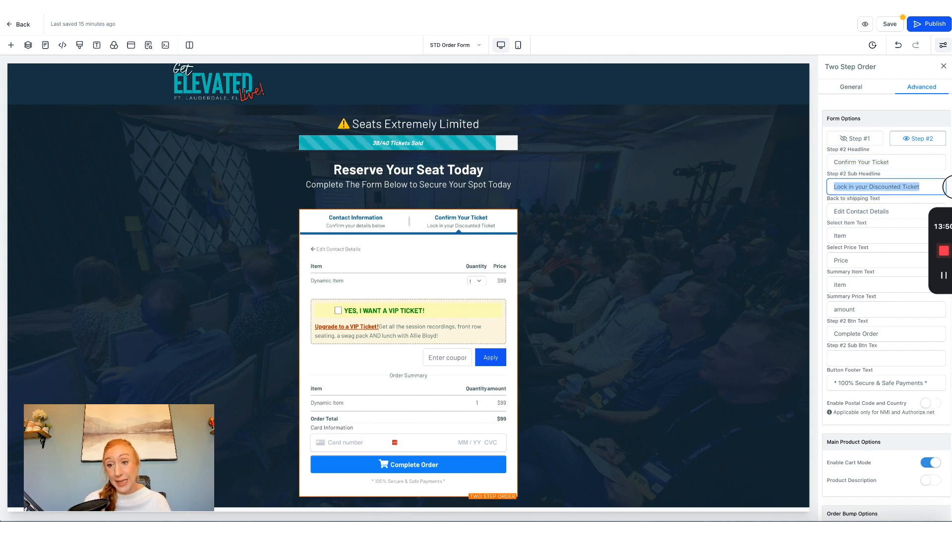
scroll(886, 330, down, 2)
scroll(886, 331, down, 8)
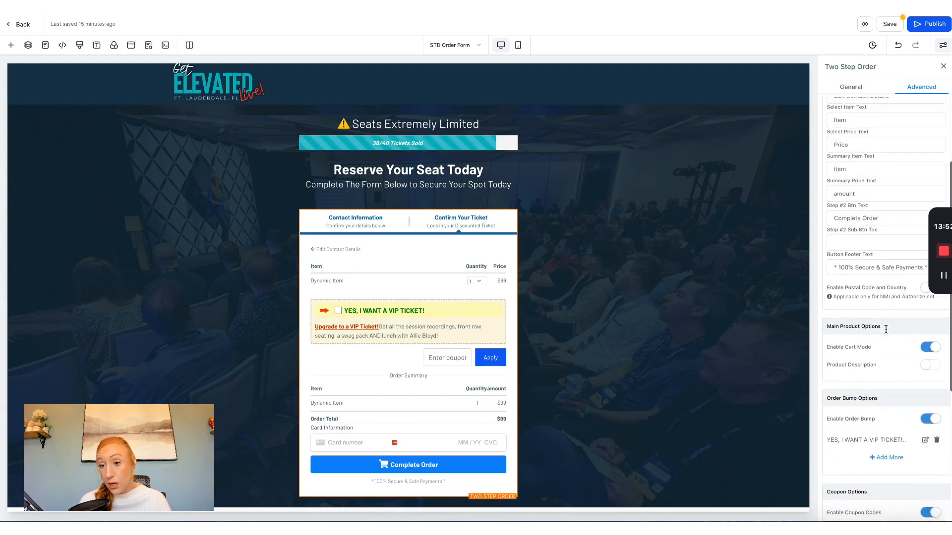
Review the Two Step Order element's Step #2 options, from the headlines through the order bump and coupon settings to the CSS selector
scroll(886, 331, up, 10)
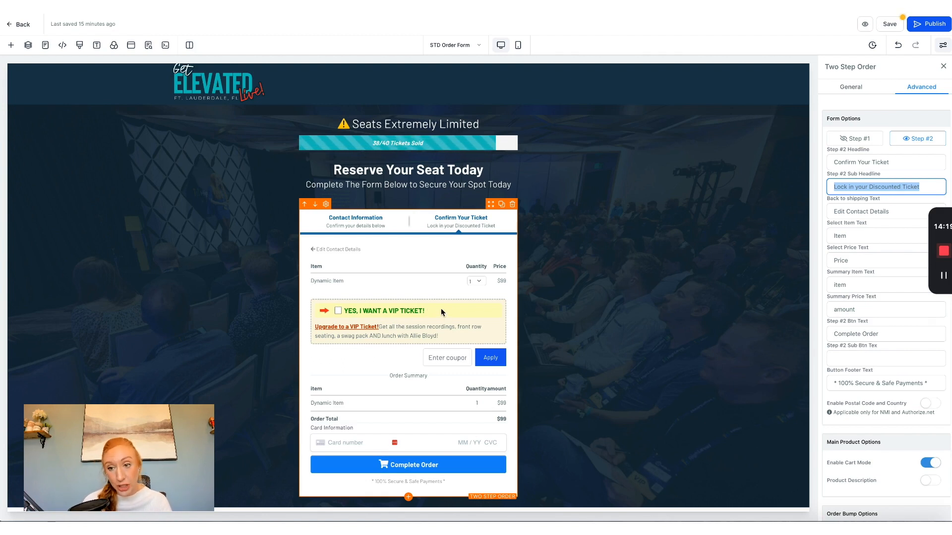
scroll(883, 355, down, 7)
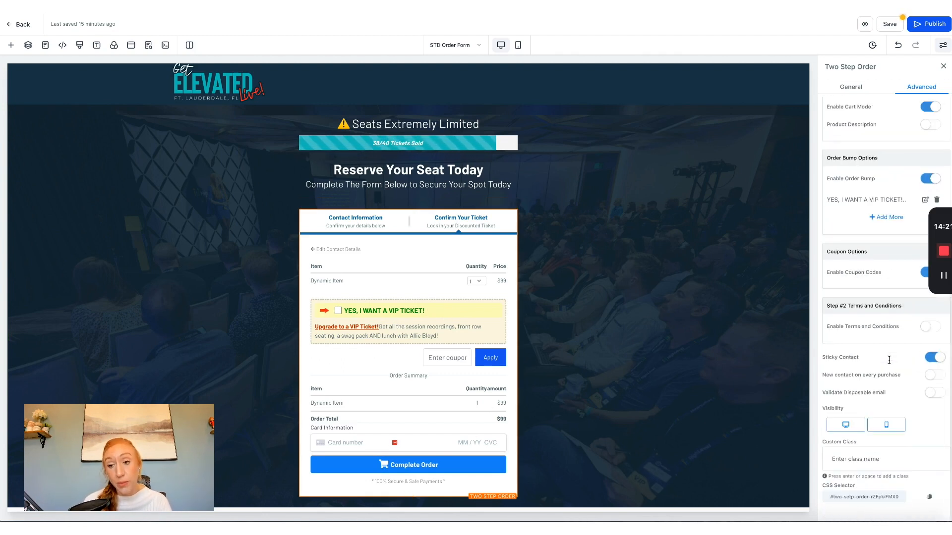
drag(822, 487, 871, 491)
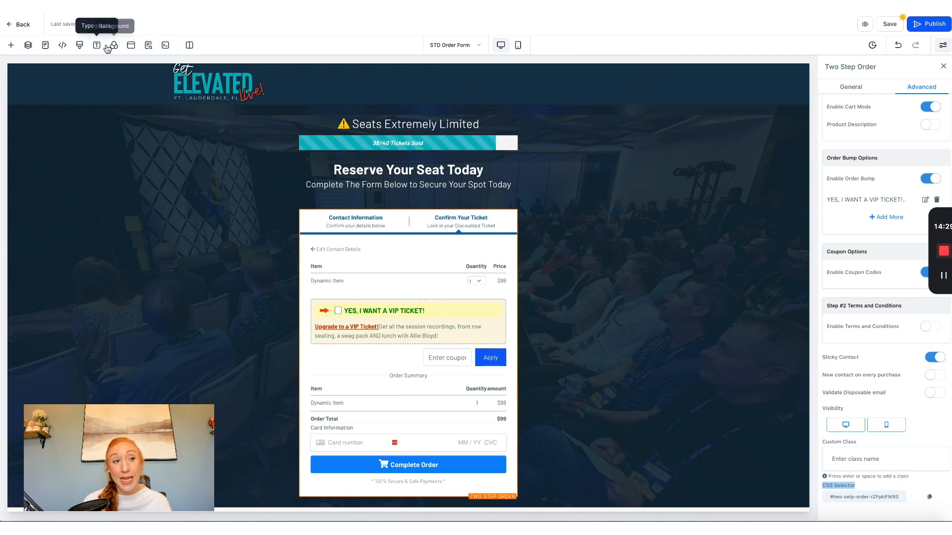
Save the STD Order Form page and publish it
click(889, 24)
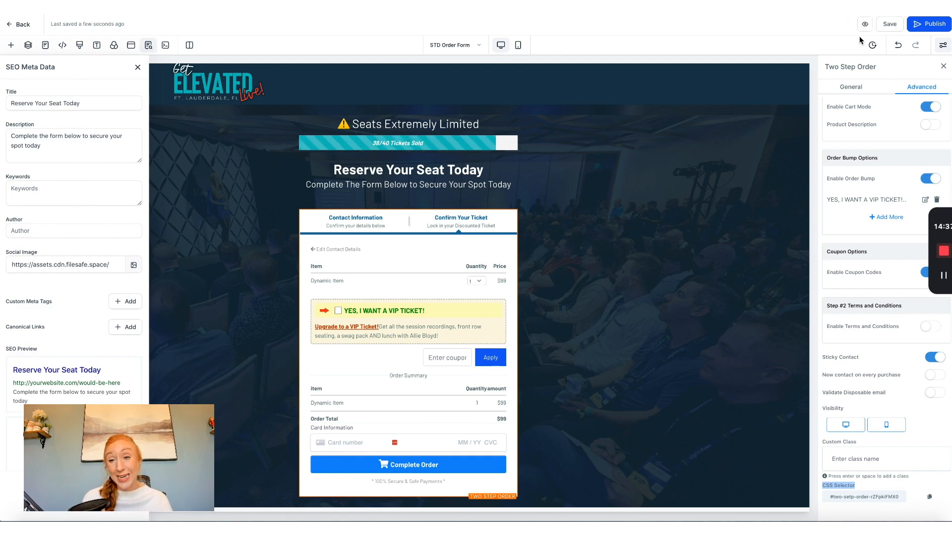
click(925, 24)
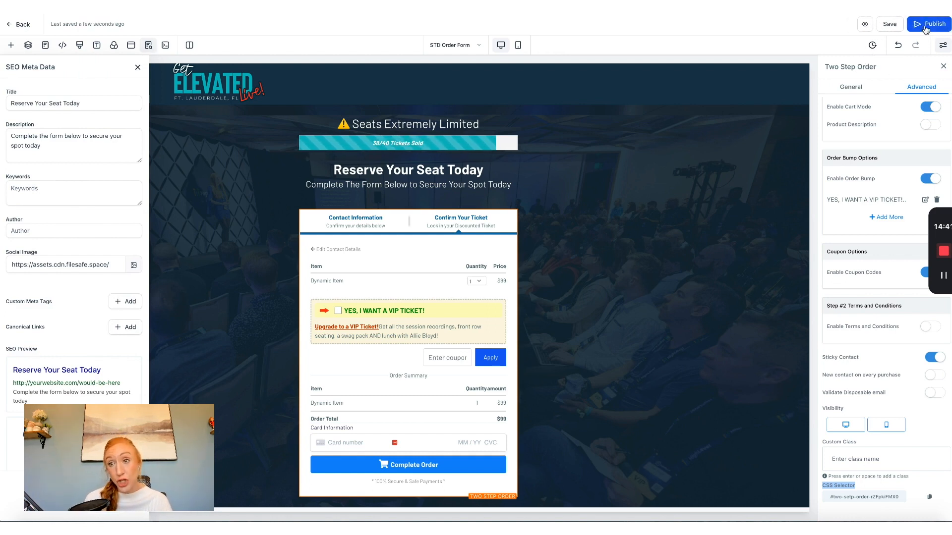
Display the Two Step Order element's general settings with its button actions, and exit the page editor
click(851, 87)
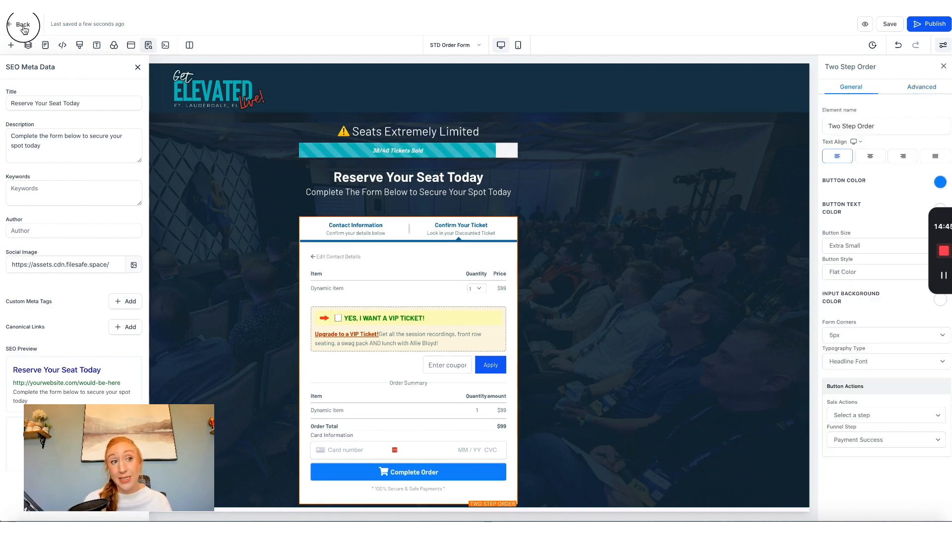
key(super+r)
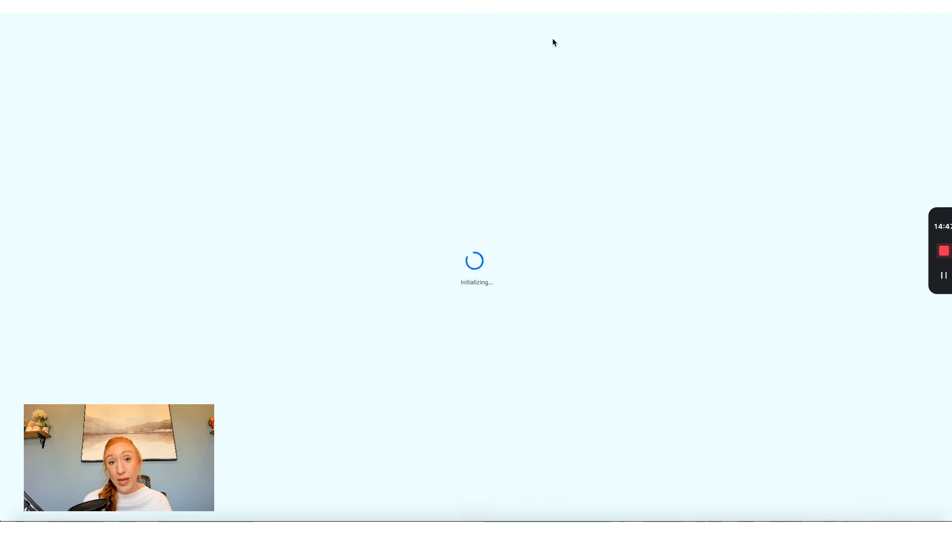